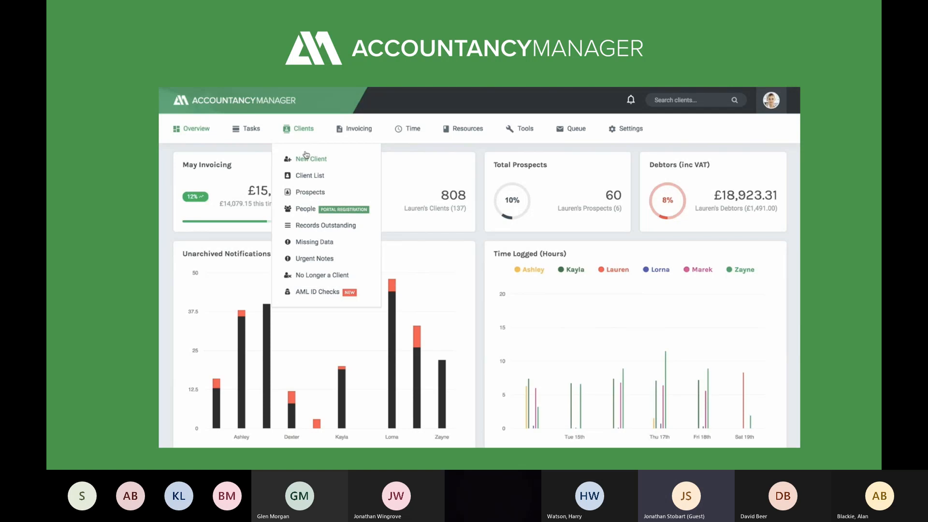
Start a new client record for British Gas Trading Limited
click(305, 155)
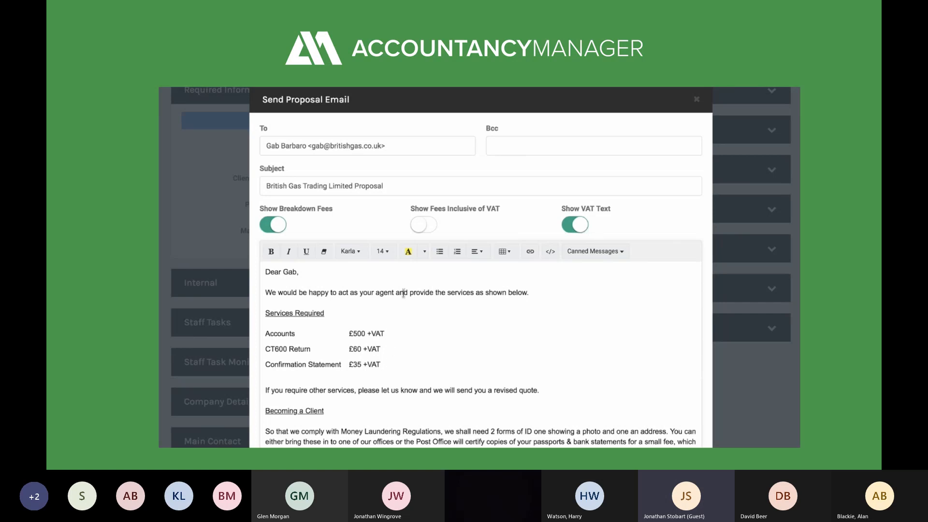
Keep the fees excluding VAT (£500, £60, £35 +VAT) and send the proposal email
click(423, 226)
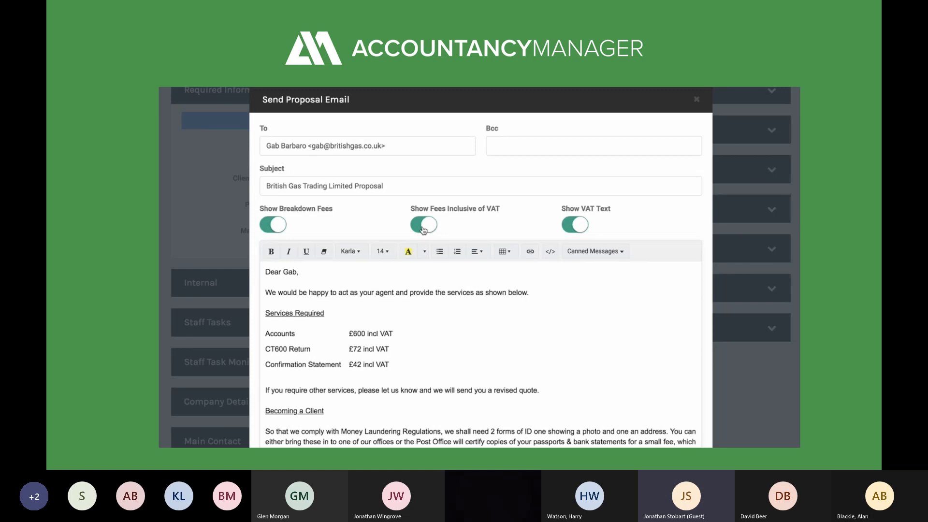
click(424, 227)
scroll(416, 271, down, 5)
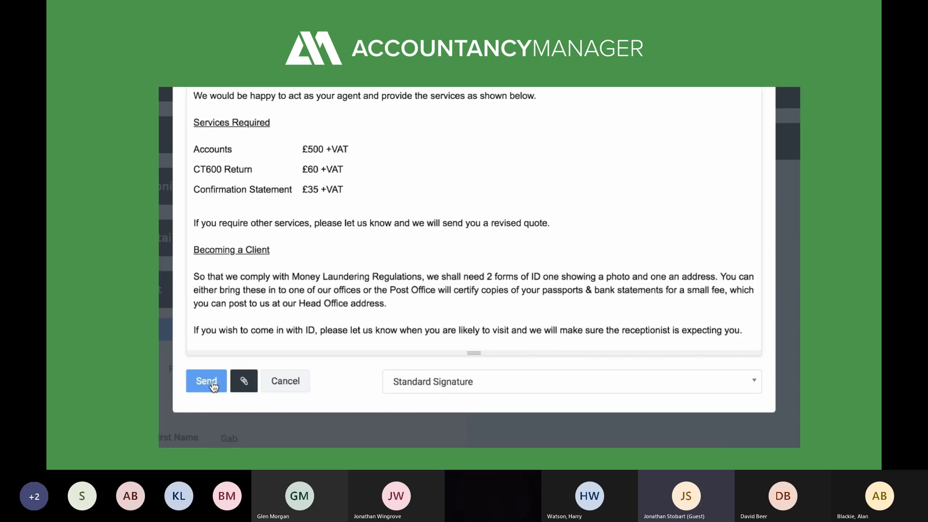
click(207, 381)
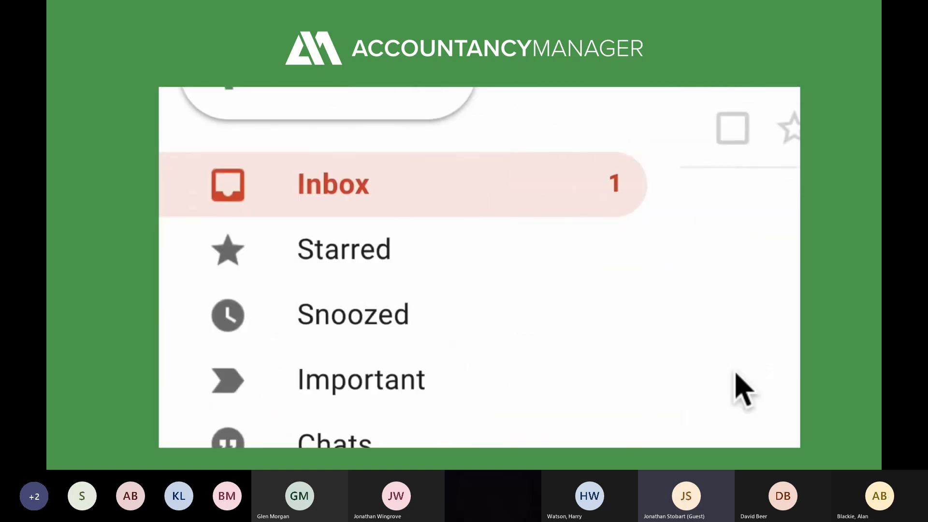
Open the British Gas Trading Limited Proposal email and follow its Online Registration Process link
click(448, 209)
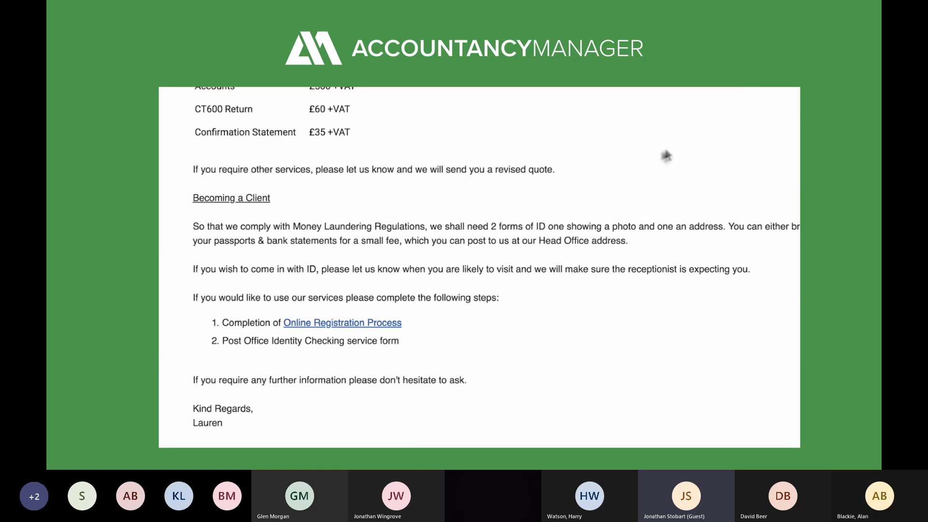
click(376, 324)
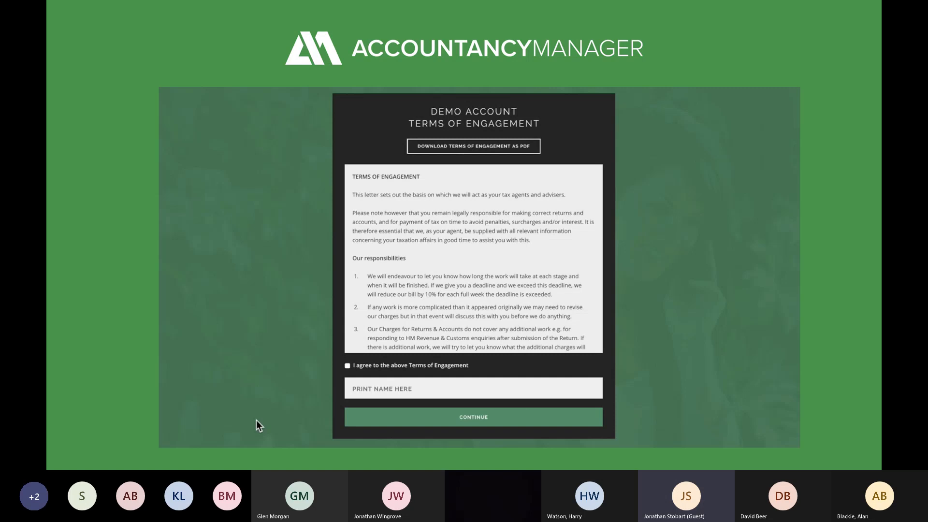
Accept the Terms of Engagement, sign with the contact's printed name, and continue
click(347, 365)
click(368, 386)
click(408, 420)
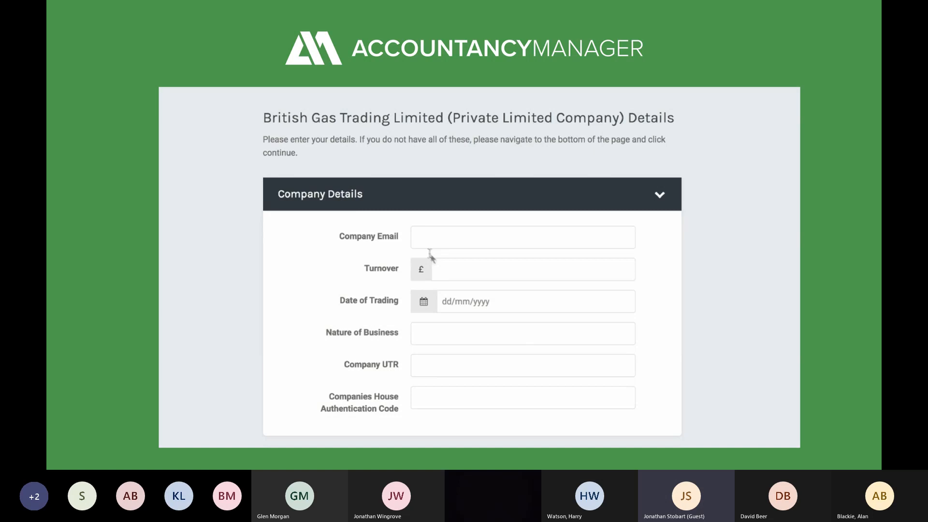
Enter company turnover 600m, the Company UTR and the Companies House authentication code
click(443, 269)
text(600m)
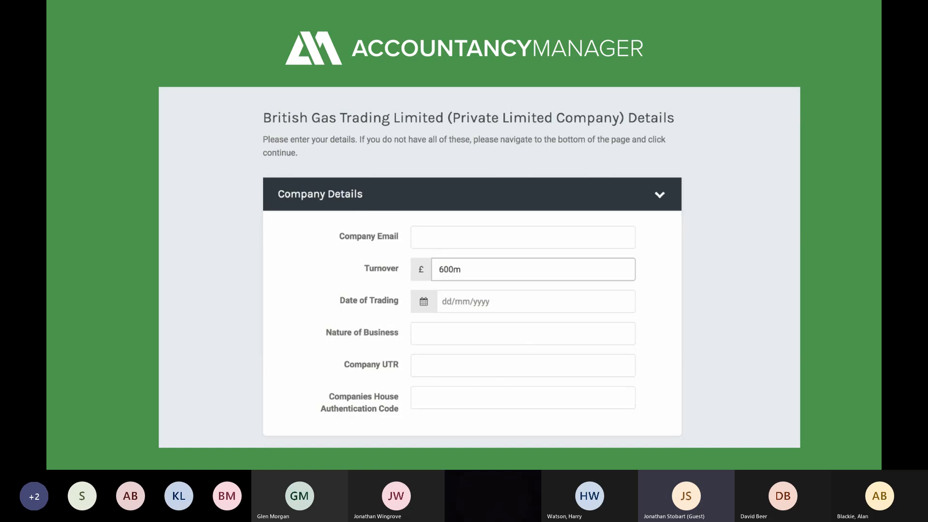
click(453, 363)
text(xxxxxx)
click(473, 397)
text(XXXXXX)
click(746, 419)
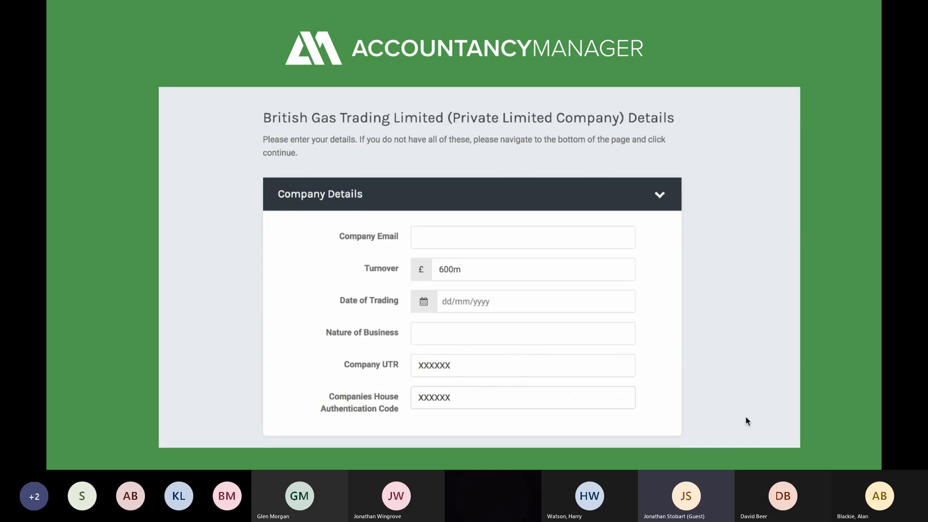
Fill in the contact's mobile number, NI number and Personal UTR number
scroll(745, 419, down, 5)
scroll(745, 419, down, 5)
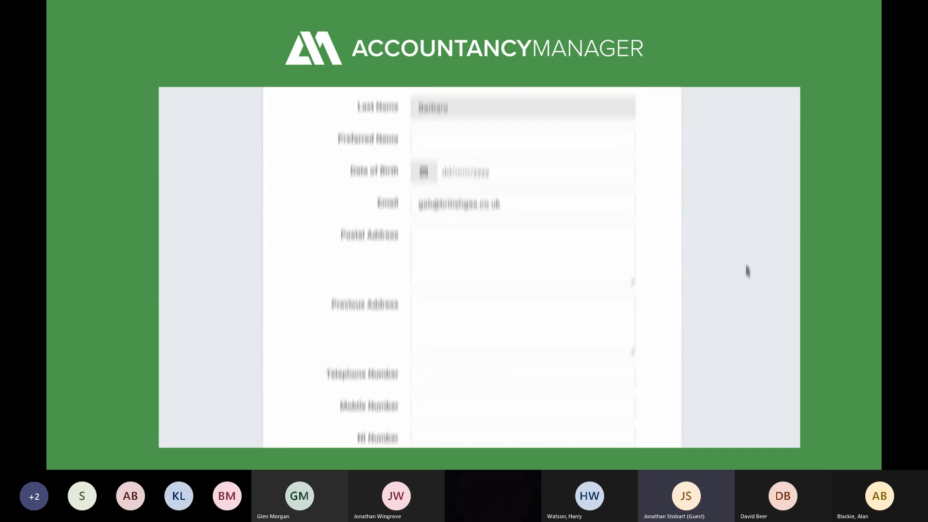
click(486, 256)
text(0777777777)
click(473, 293)
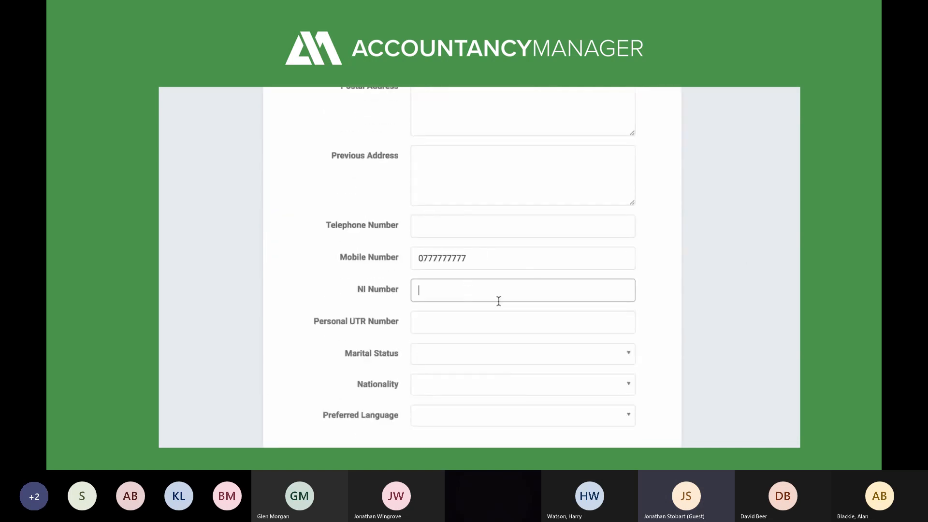
text(XXXXXX)
key(Tab)
text(XXXXXX)
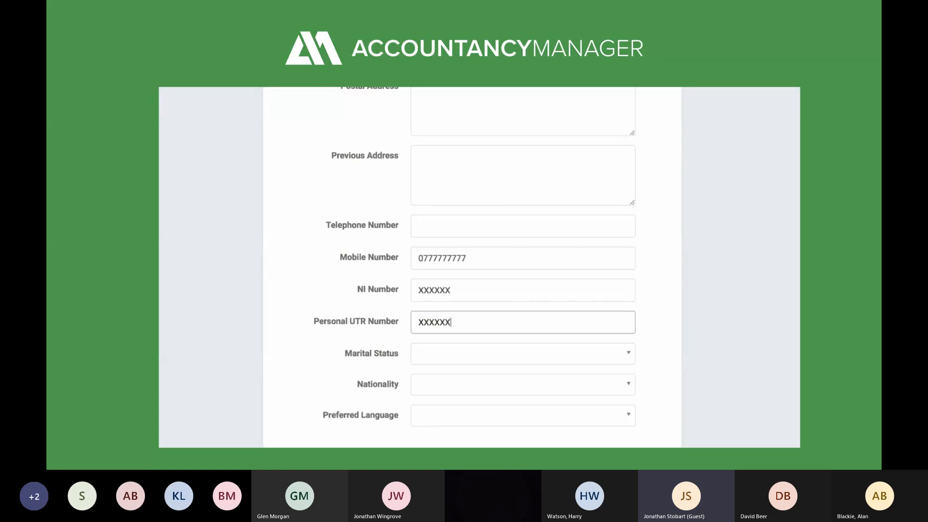
scroll(688, 327, down, 6)
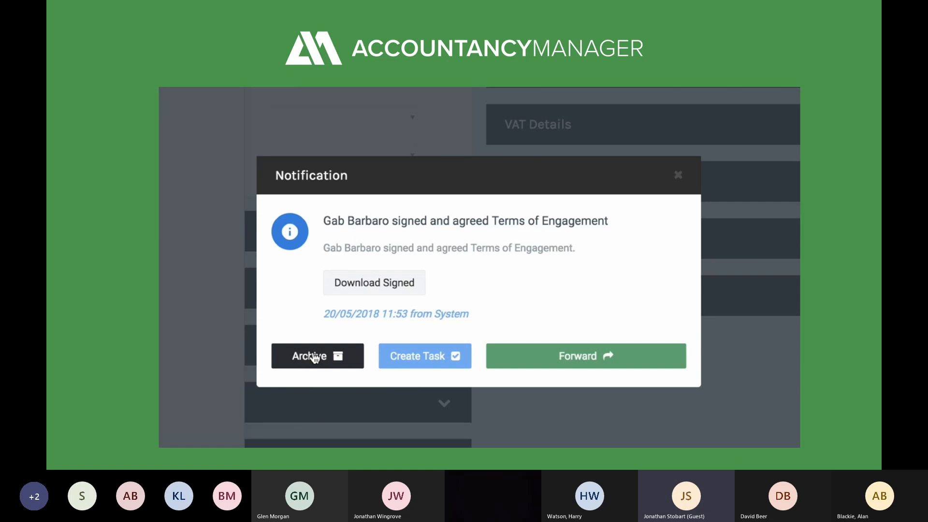
Archive the terms notification and open British Gas Trading Limited's registration form submission
click(314, 357)
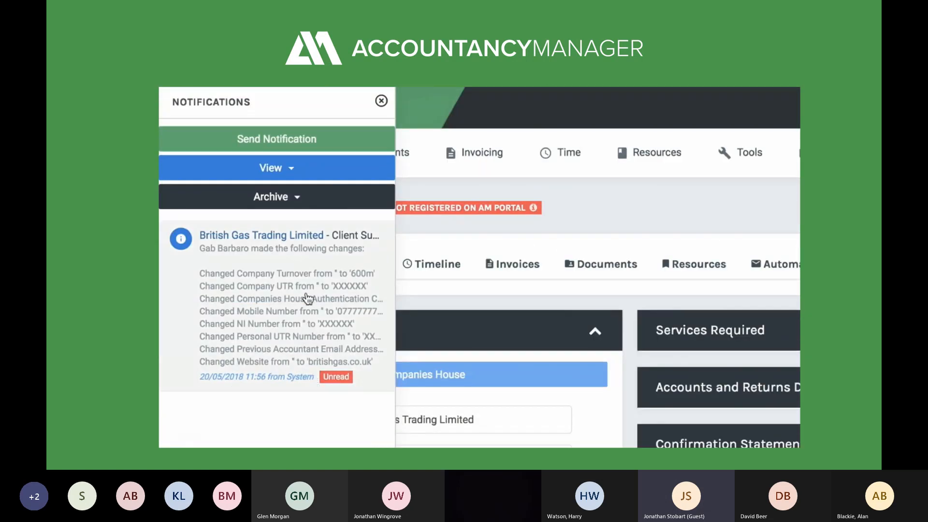
click(308, 298)
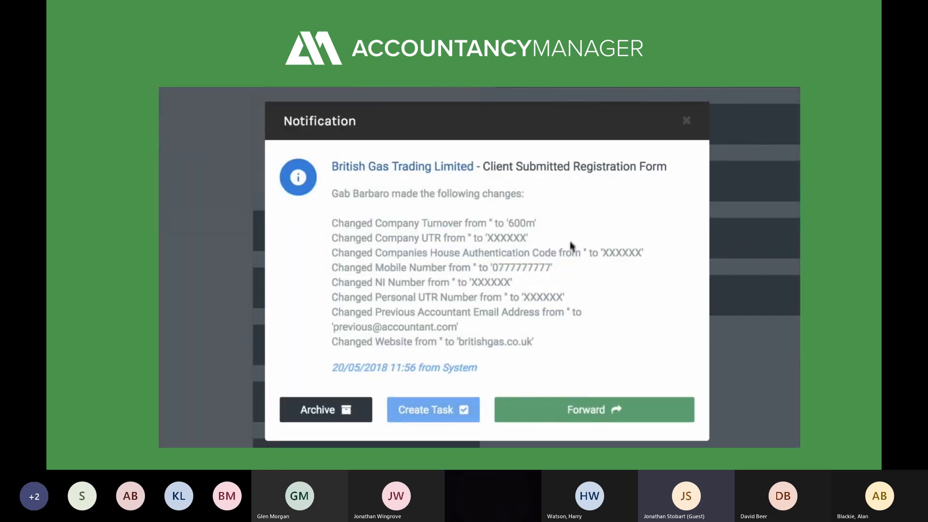
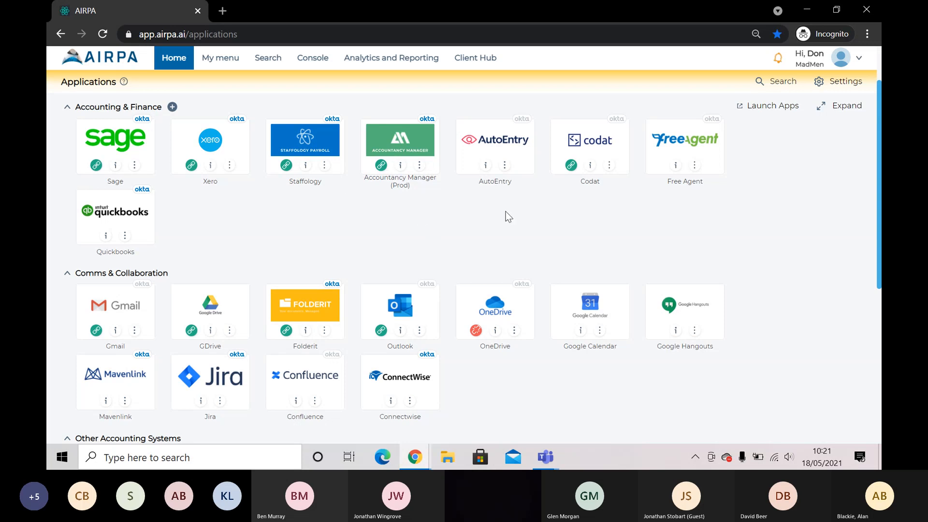
Go to AIRPA's Global Search page from the Search menu in the top bar
scroll(457, 215, down, 1)
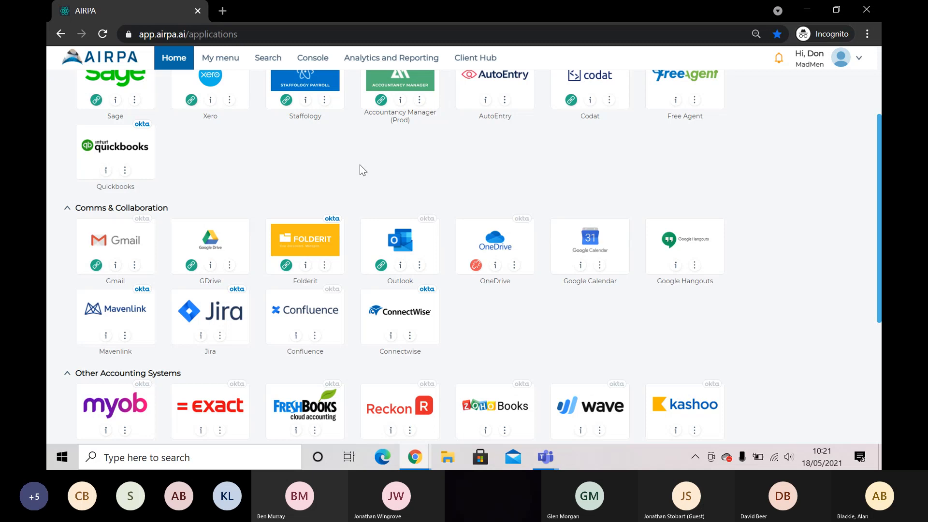
scroll(387, 188, down, 3)
scroll(531, 237, up, 3)
scroll(502, 198, up, 2)
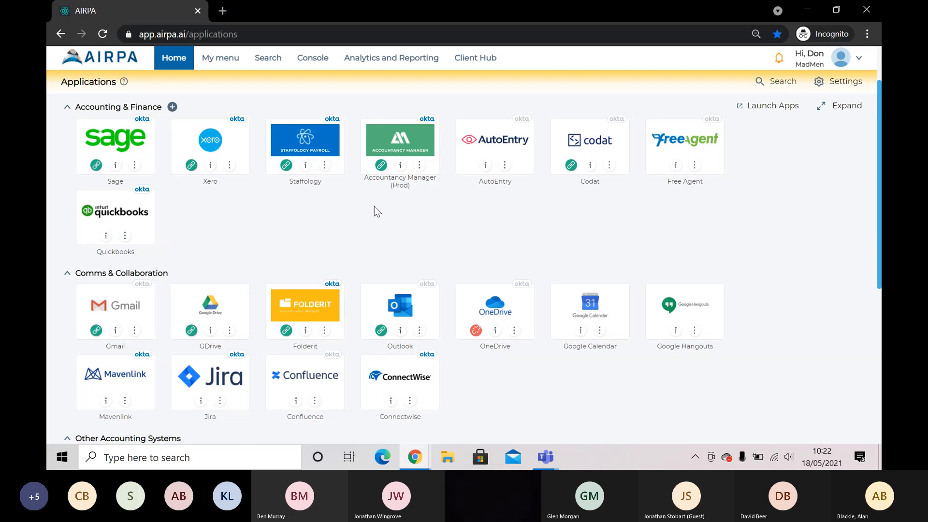
click(275, 63)
click(281, 84)
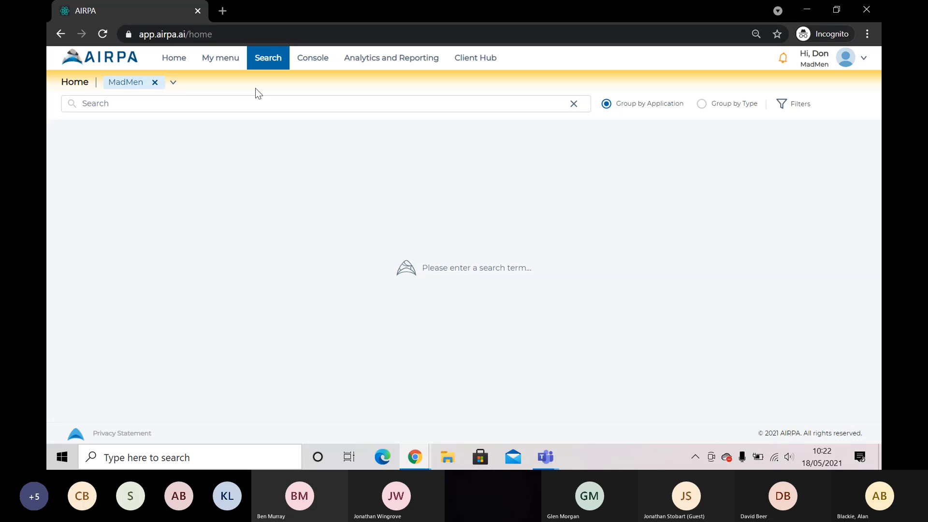
Widen the search scope from MadMen to all organisations with Select all
click(174, 85)
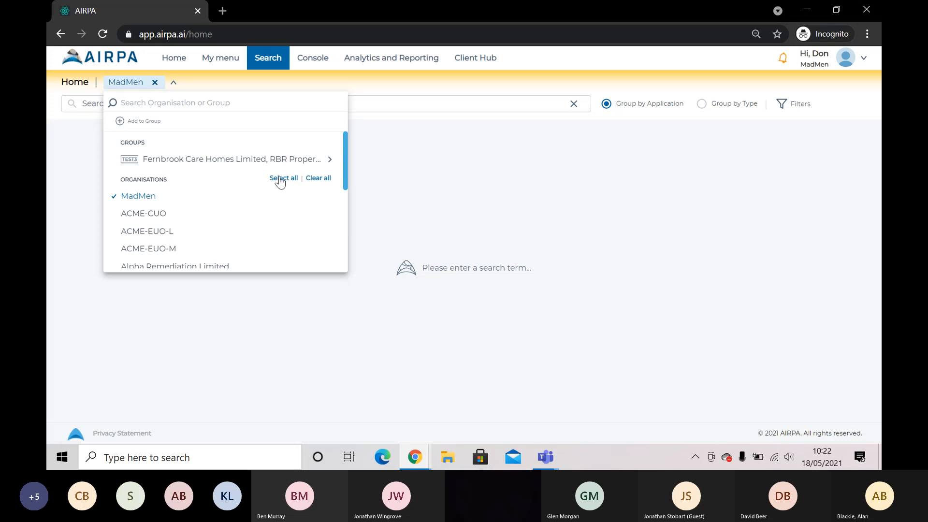
click(283, 178)
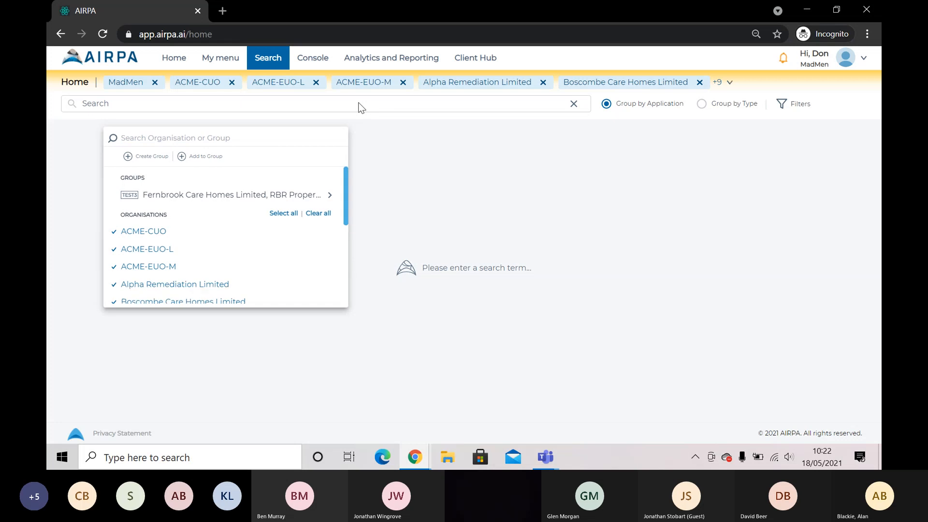
click(353, 105)
Search 'Design', dismiss the no-access warning, and preview the first Sage match, A1 Design Services
text(Design)
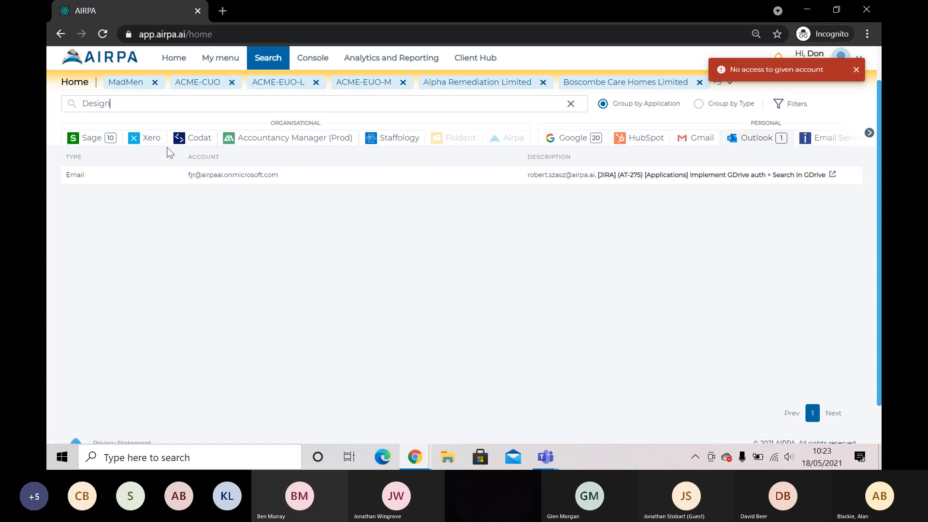
click(856, 70)
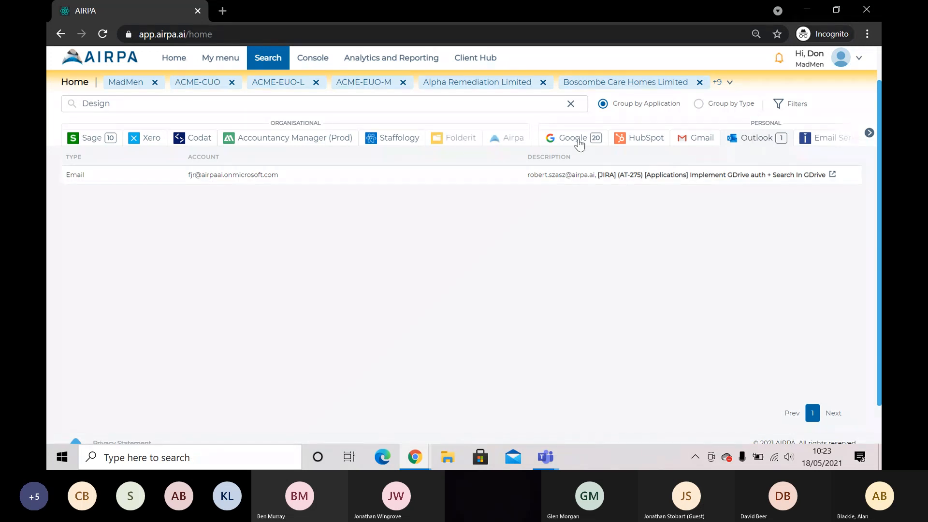
click(99, 141)
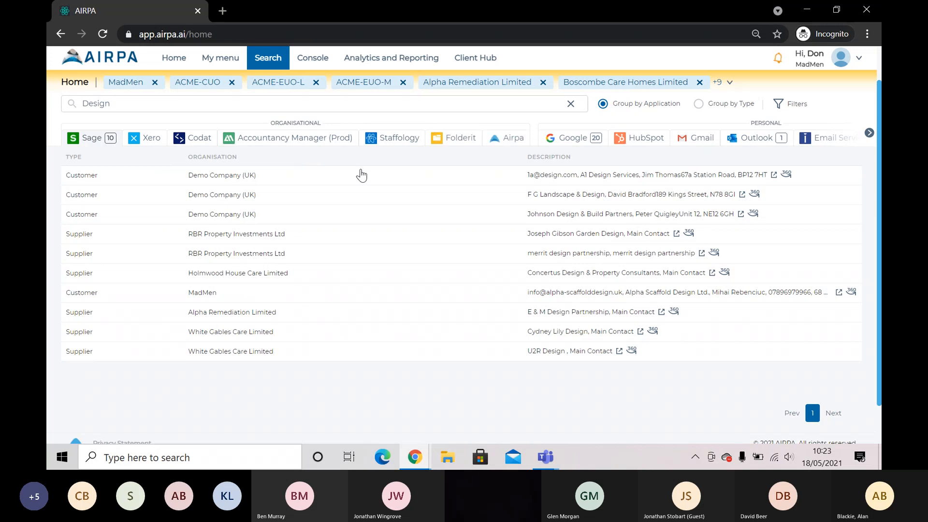
click(231, 181)
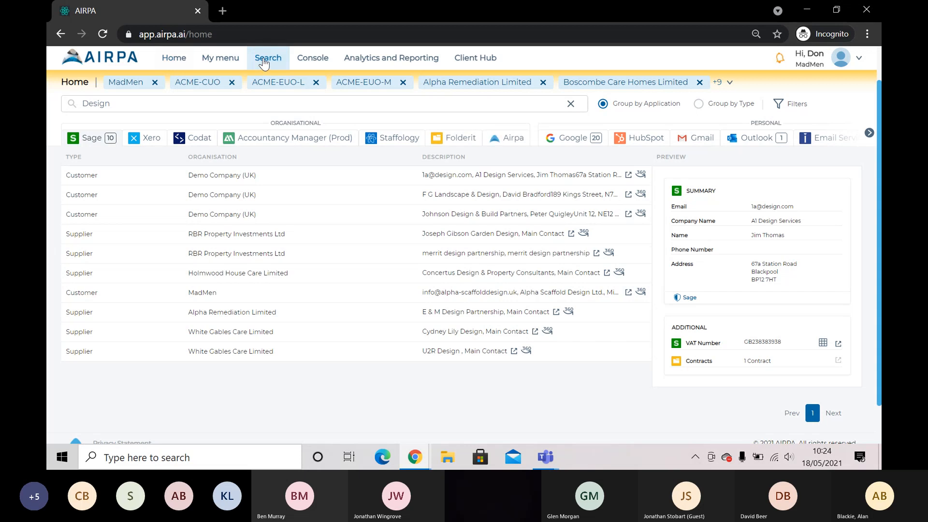
Go to the Console's Compare and Propagate Organisations page
click(265, 62)
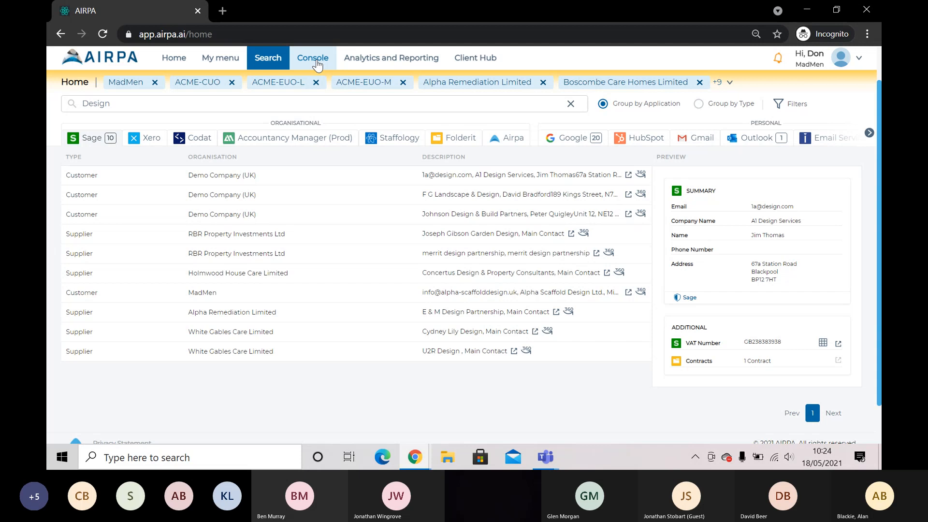
click(317, 62)
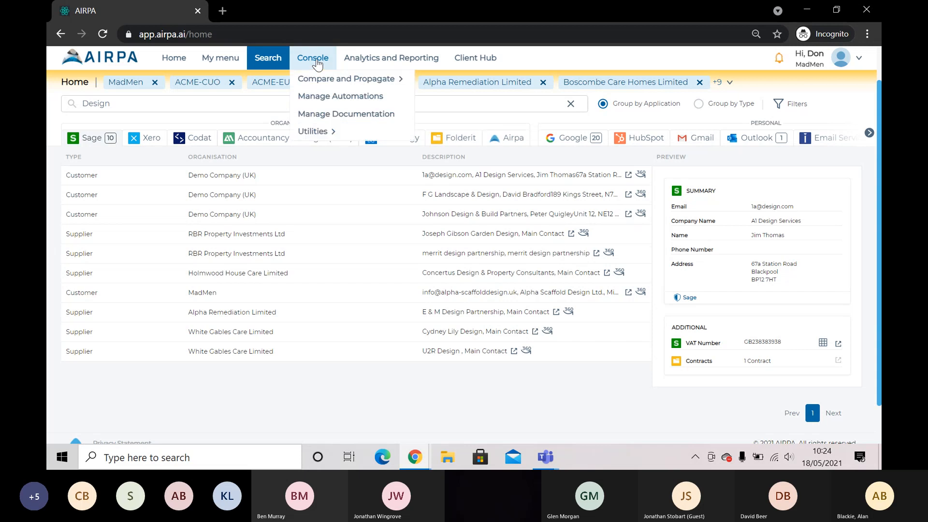
mouse_move(333, 80)
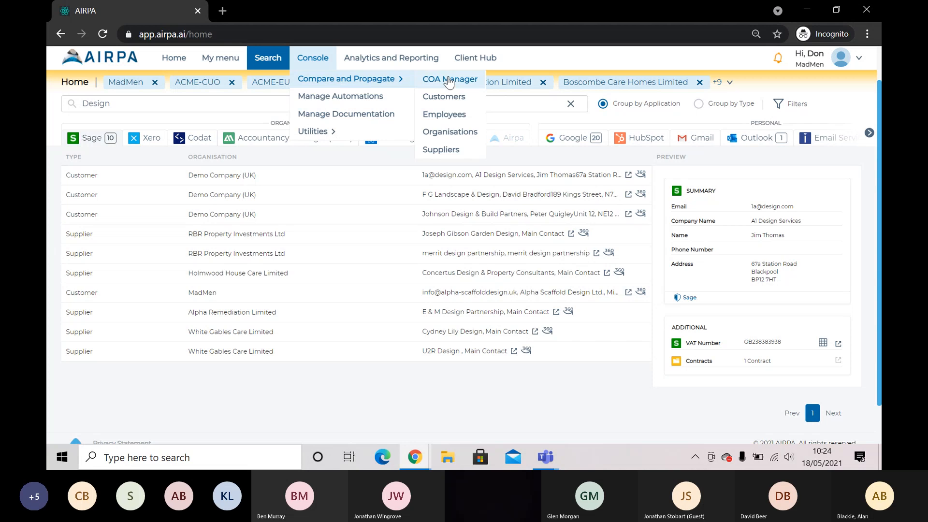
click(445, 136)
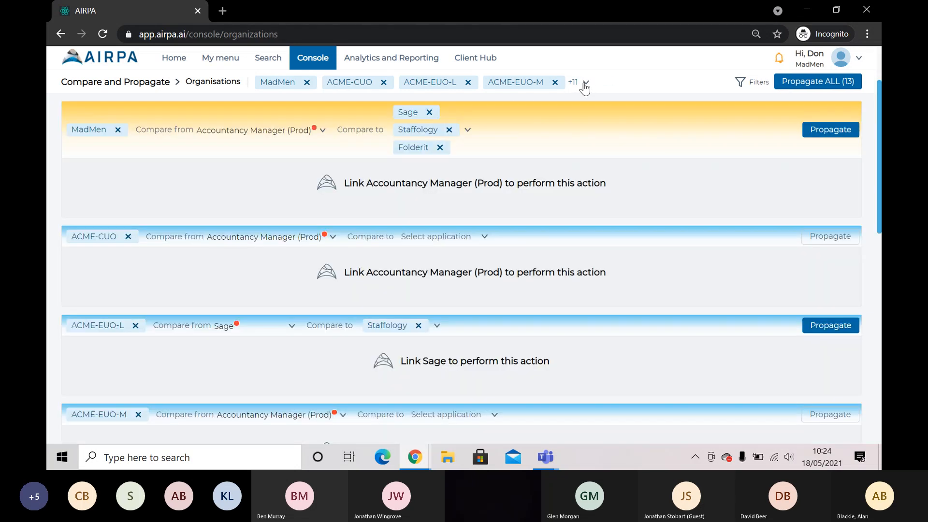
Clear all compared organisations and compare only Demo Company (UK)
click(583, 84)
click(477, 178)
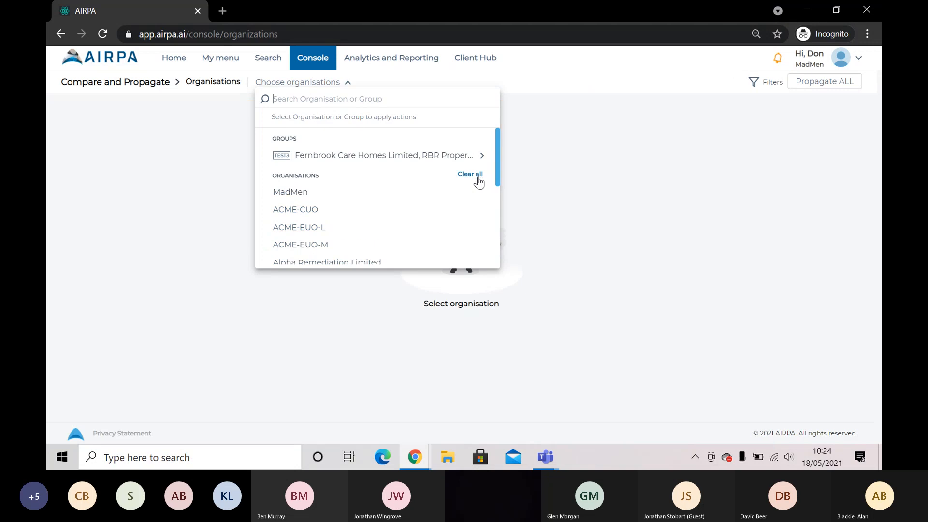
click(344, 82)
click(344, 82)
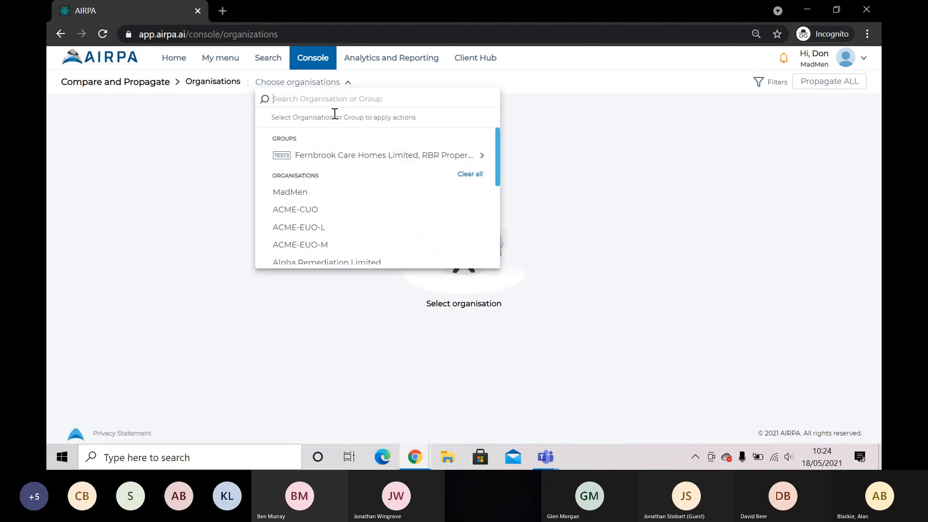
scroll(332, 216, down, 2)
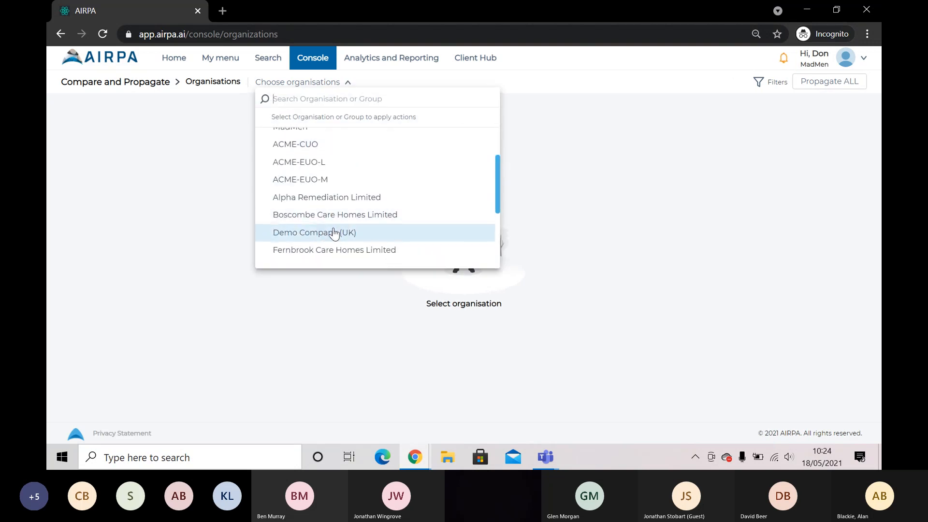
click(333, 234)
click(548, 81)
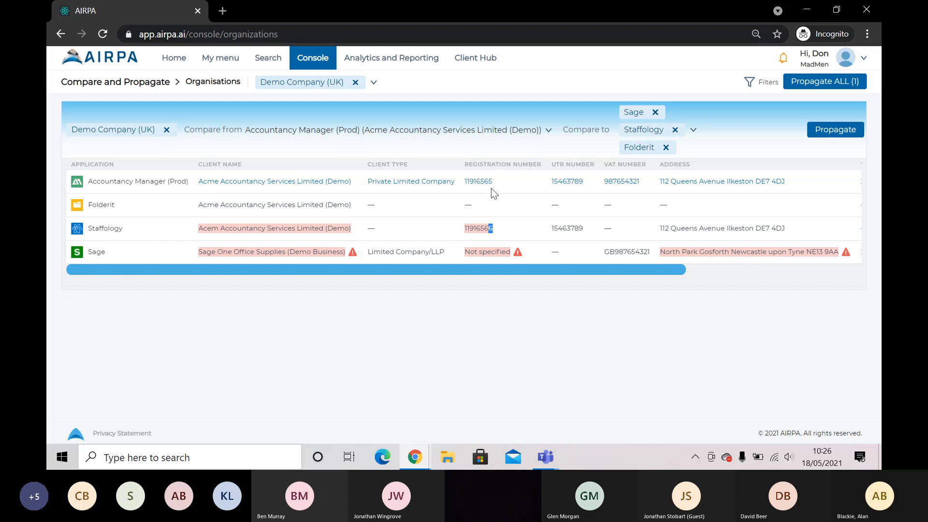
Highlight Staffology's misspelt client name and wrong registration digit, then propagate Accountancy Manager's data
drag(488, 228, 493, 229)
drag(211, 228, 229, 228)
click(218, 228)
click(808, 135)
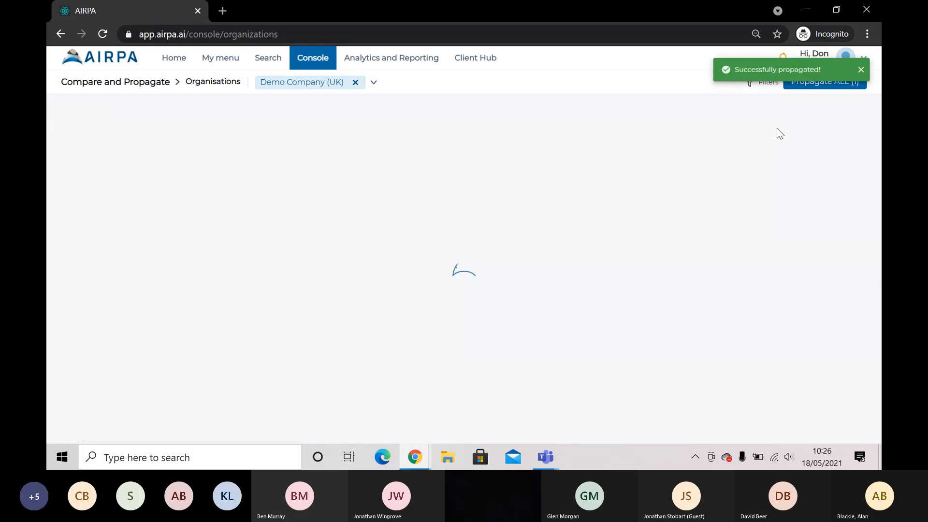
click(861, 70)
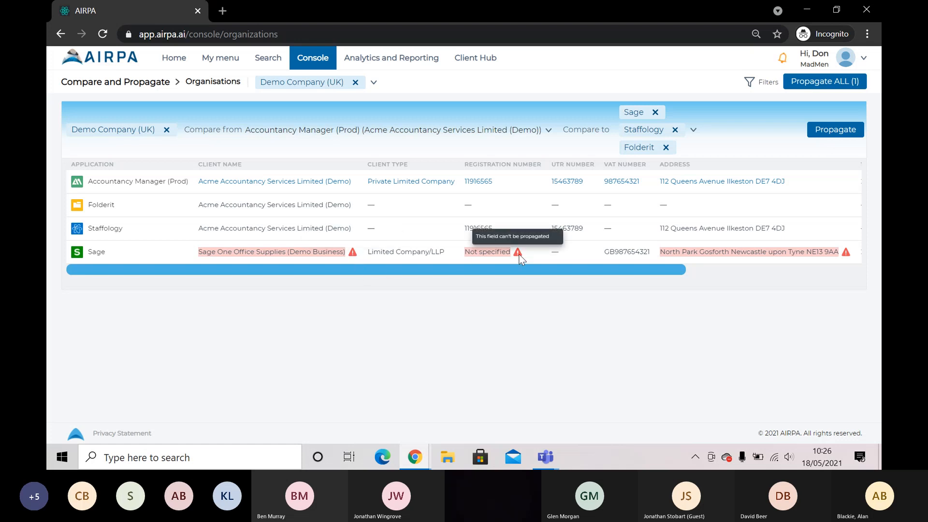
mouse_move(847, 254)
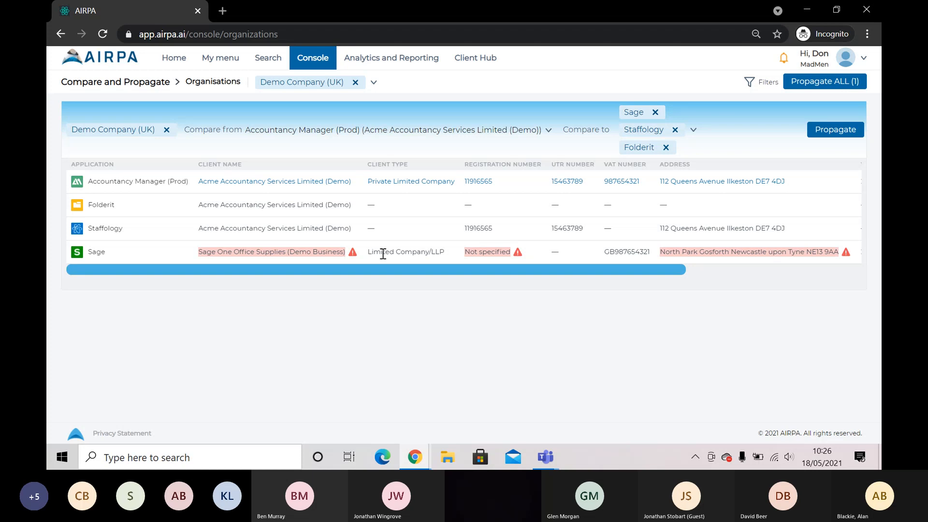
Add ACME-CUO, Alpha Remediation, Boscombe Care Homes and Fernbrook Care Homes to the comparison
click(373, 82)
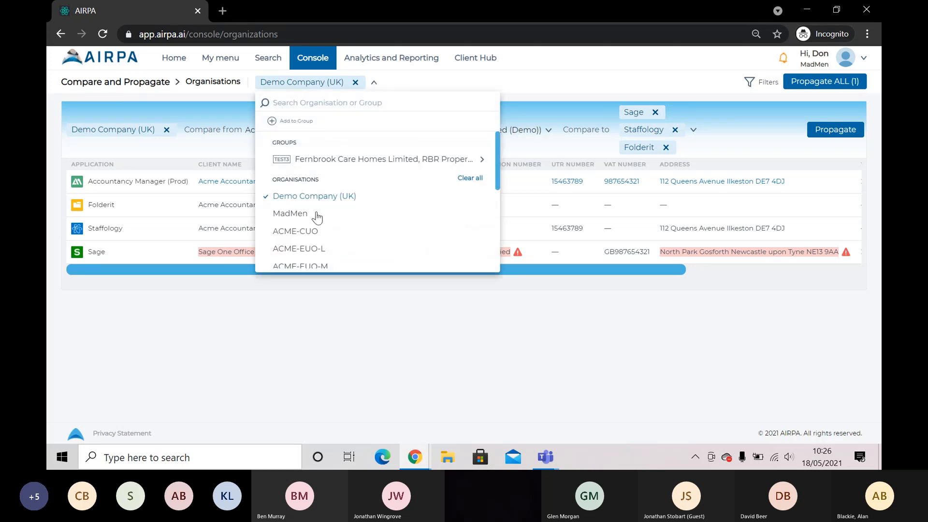
click(311, 230)
scroll(312, 236, down, 2)
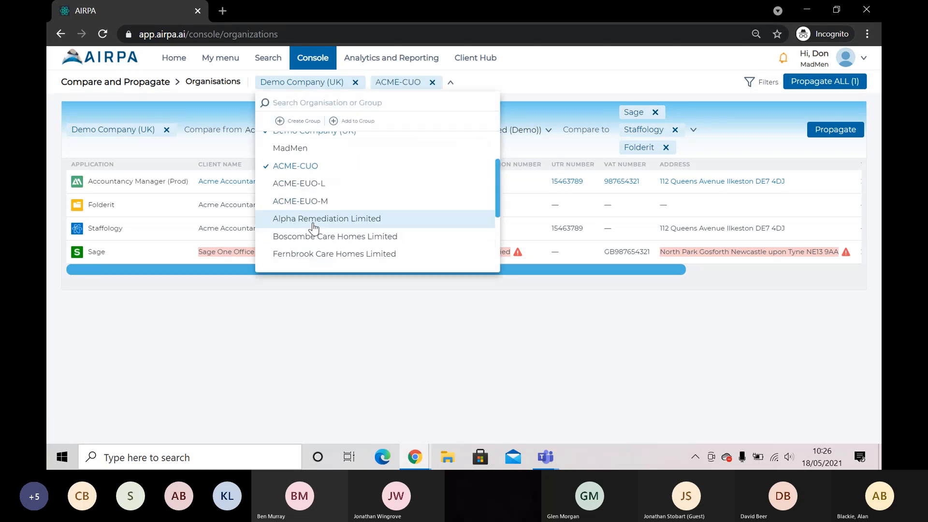
click(312, 218)
click(314, 237)
click(314, 254)
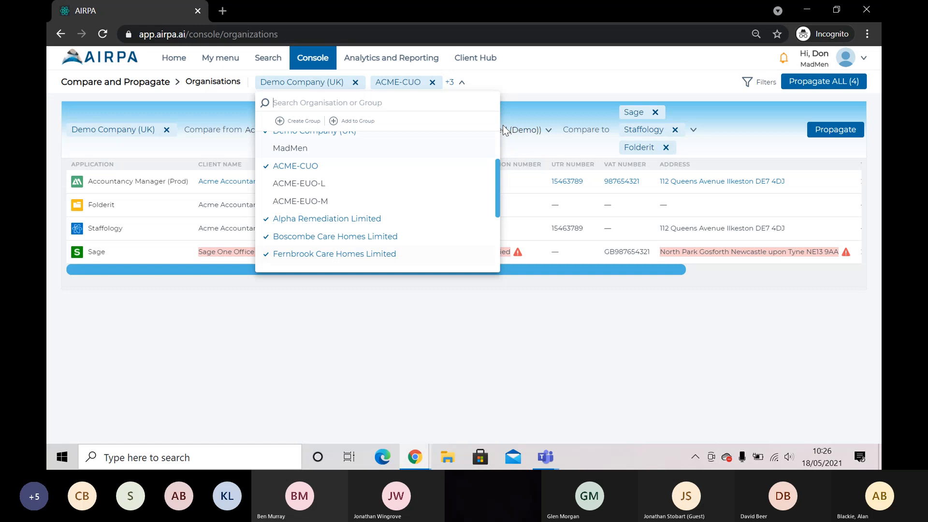
click(546, 109)
scroll(496, 230, down, 10)
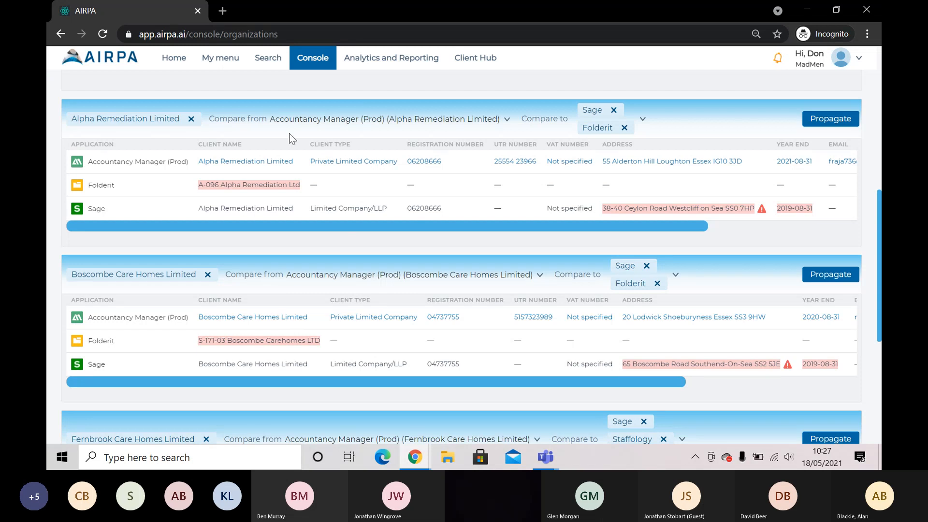
scroll(395, 273, up, 6)
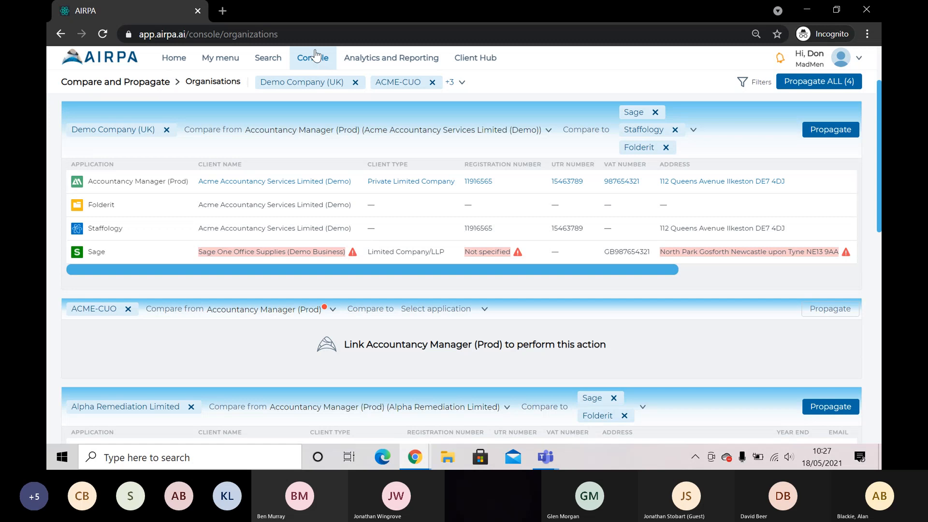
Switch to the Practice Operational Dashboard under Analytics and Reporting
click(376, 63)
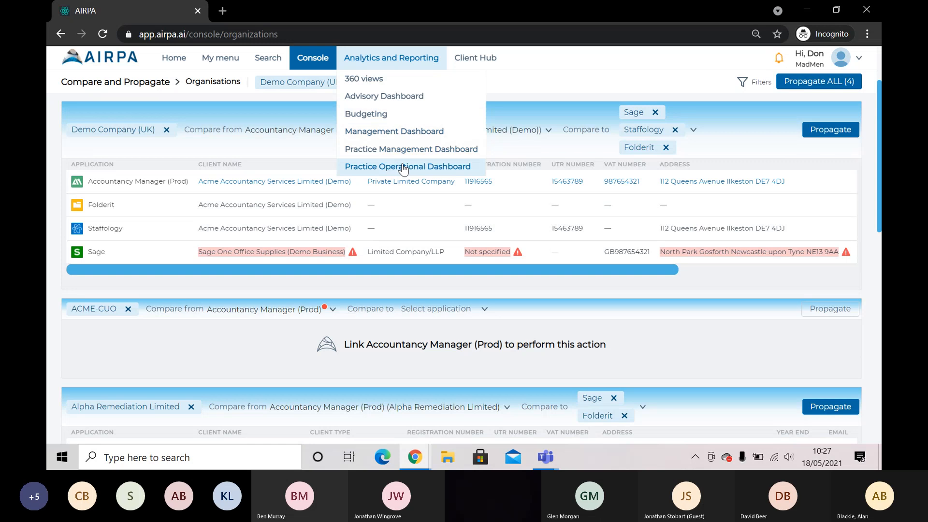
click(402, 164)
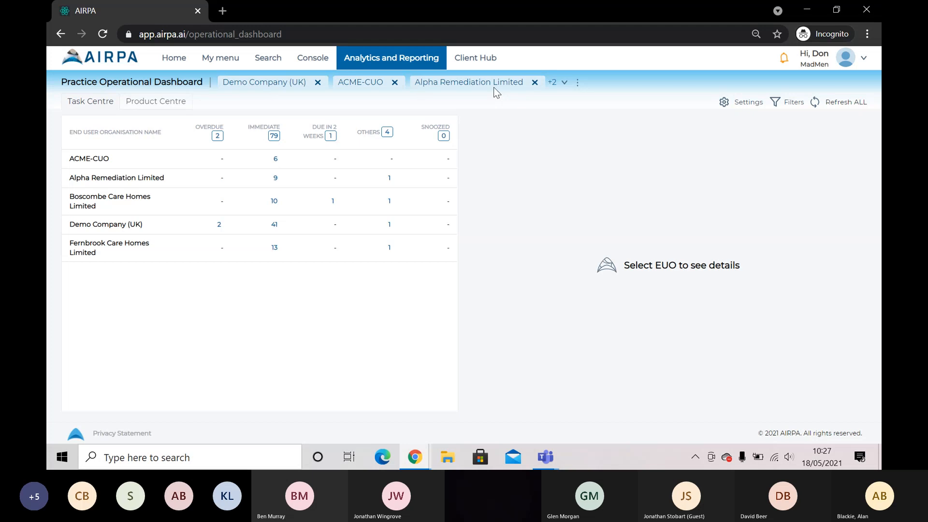
Include all organisations in the operational dashboard's organisation filter
click(565, 83)
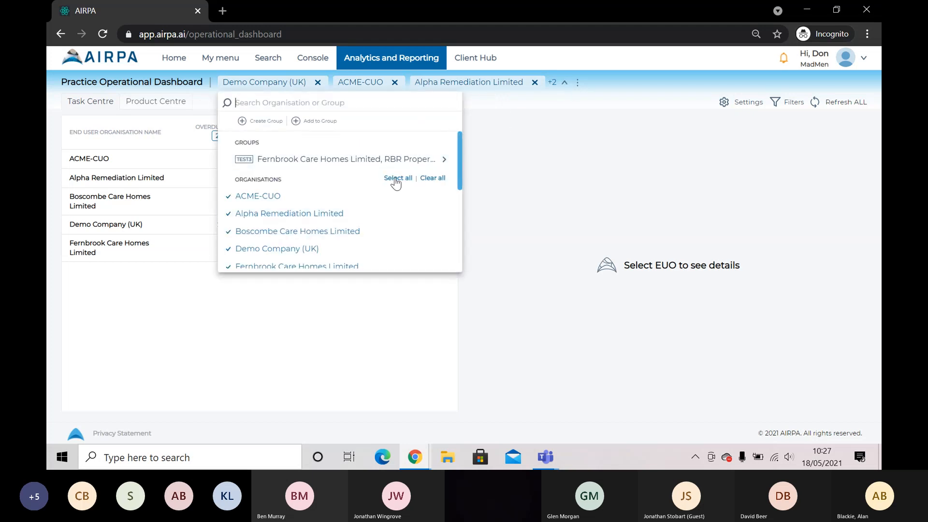
click(495, 100)
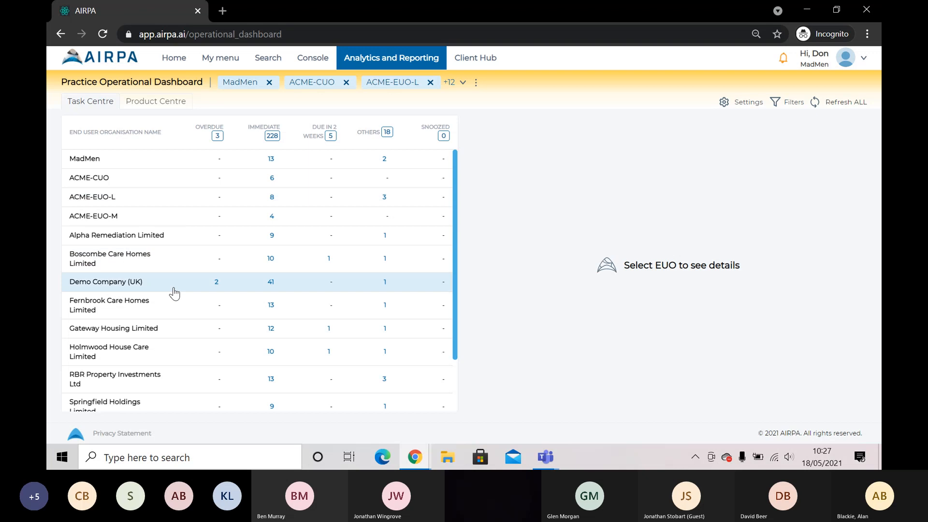
Open Demo Company (UK)'s task breakdown and review its Master Data and Connections checks
click(247, 287)
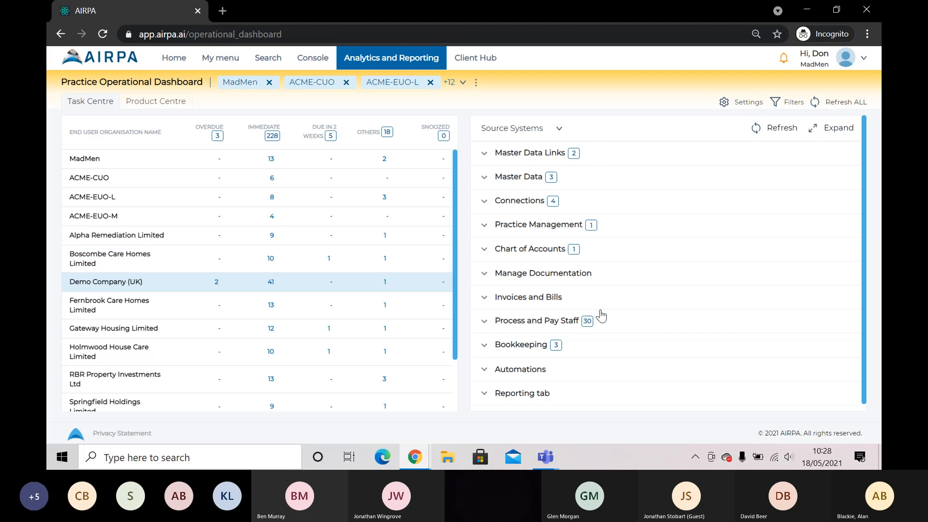
click(485, 181)
click(486, 182)
click(484, 201)
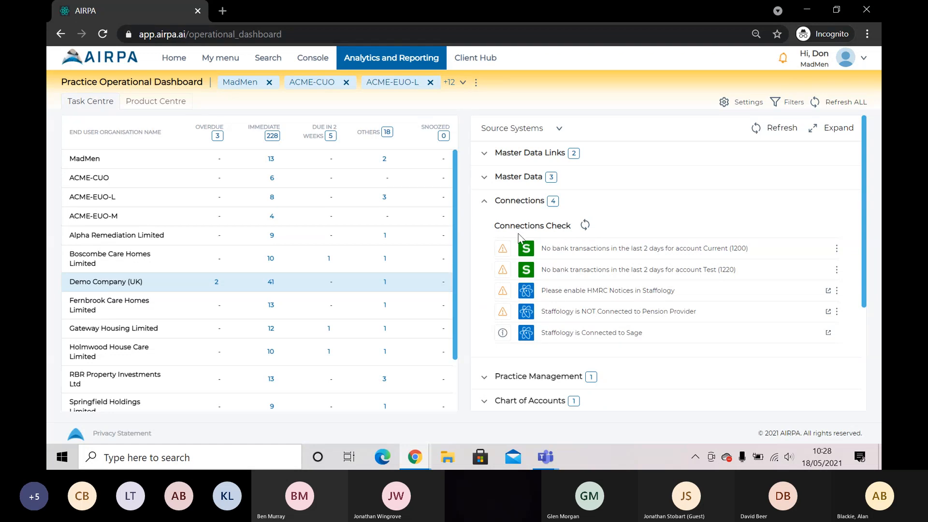
click(484, 203)
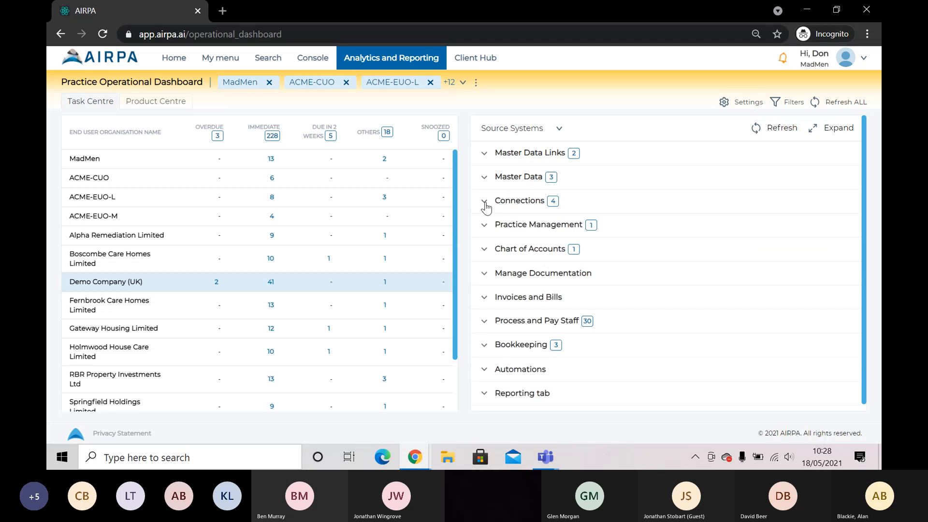
Expand the Process and Pay Staff and Bookkeeping checks to show Bookkeeping's general checks
click(483, 315)
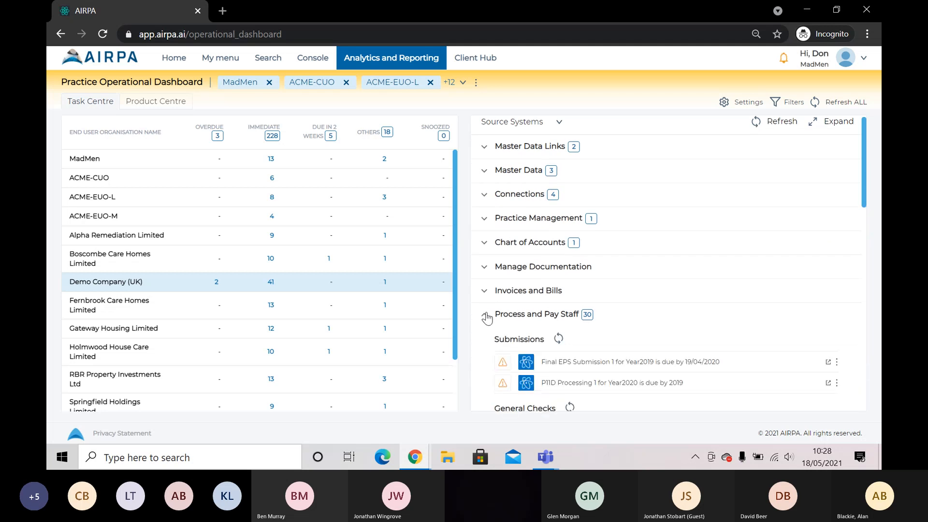
scroll(516, 334, down, 1)
scroll(516, 334, down, 3)
scroll(516, 314, up, 5)
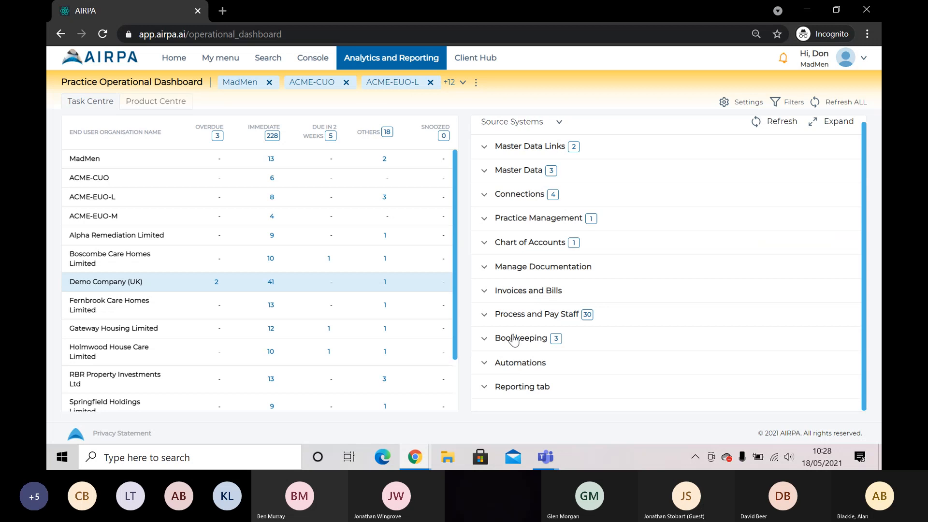
click(484, 338)
scroll(563, 319, down, 1)
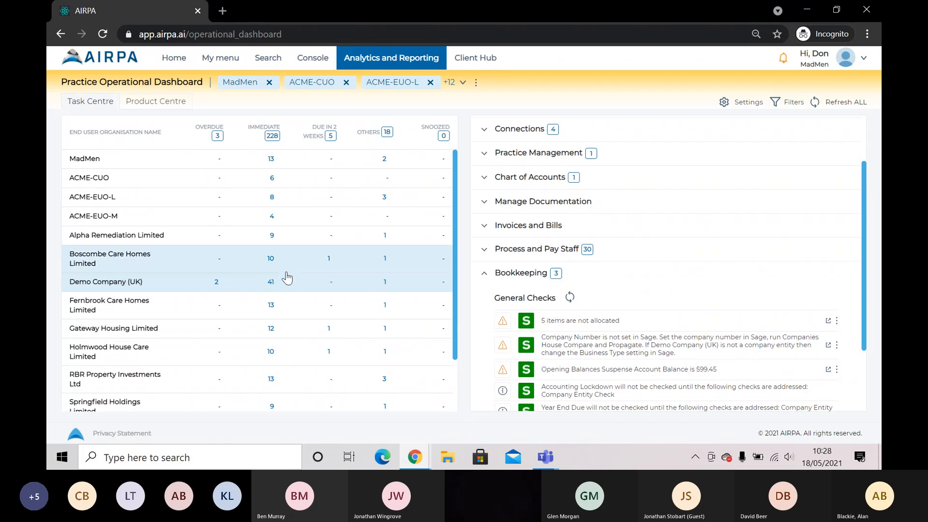
Show the Product Centre tasks for May, then September, with the chart measured in effort hours
click(156, 103)
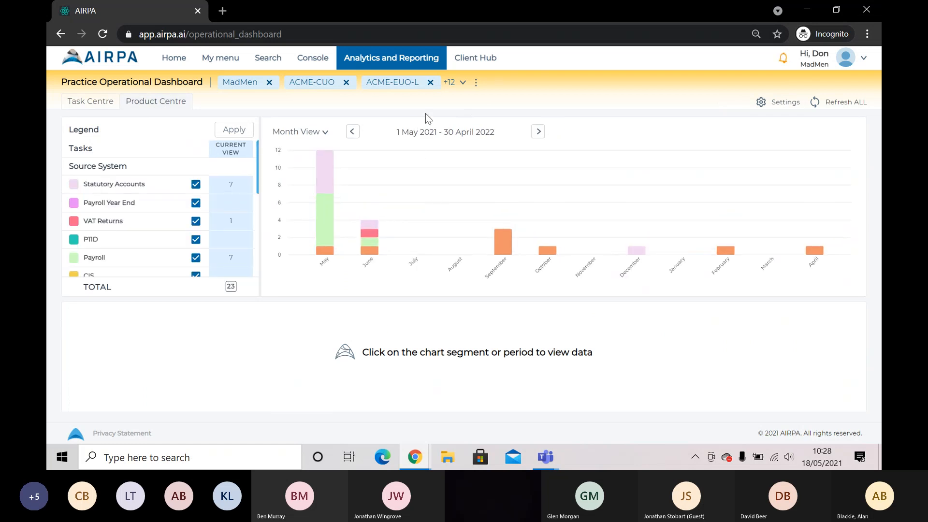
click(325, 210)
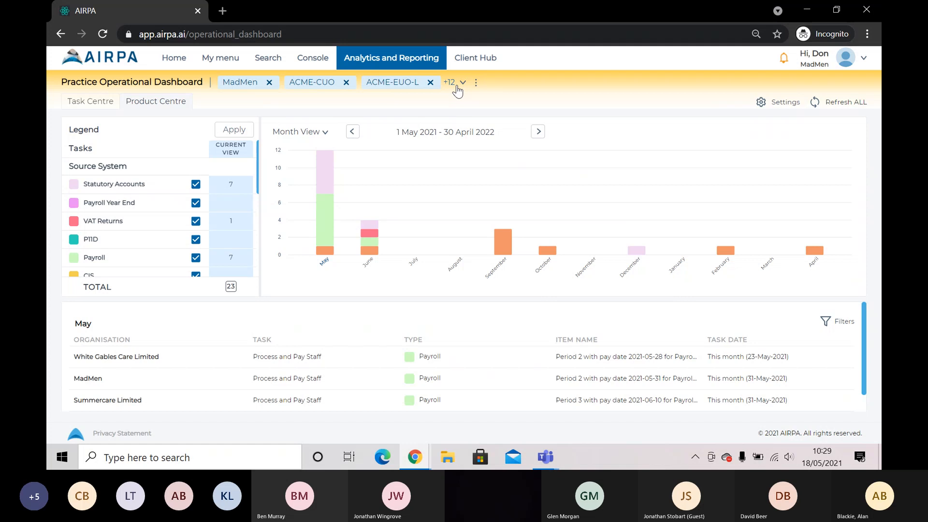
click(506, 242)
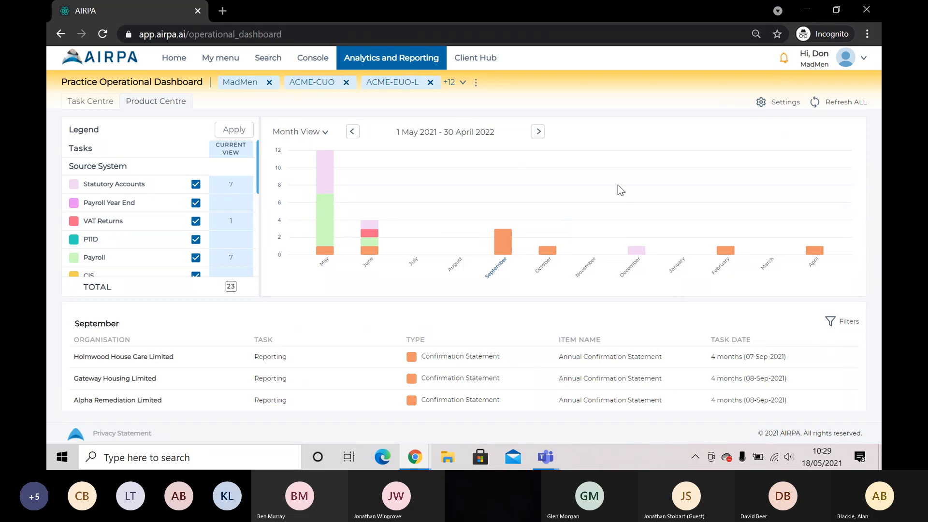
click(778, 102)
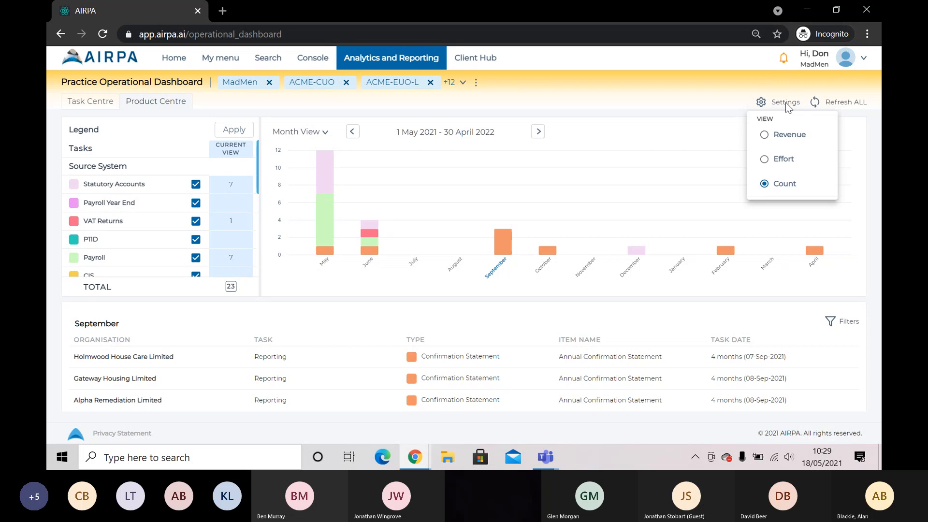
click(772, 163)
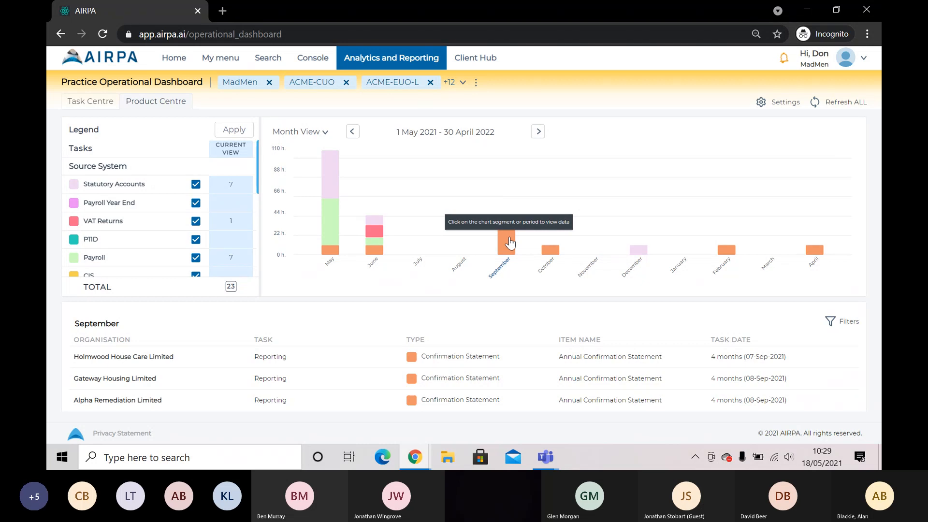
Open the Management Dashboard under Analytics and Reporting, review its widgets, and dismiss the payroll warning
click(377, 60)
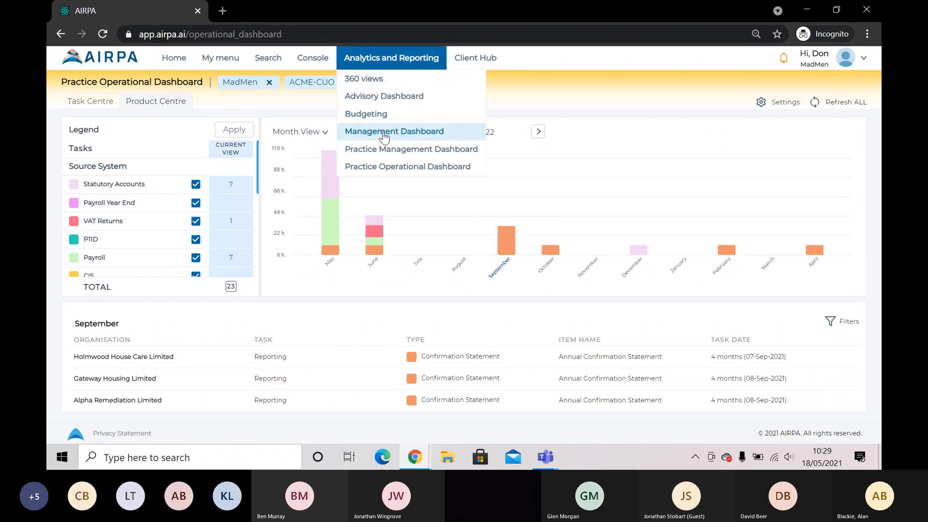
click(382, 132)
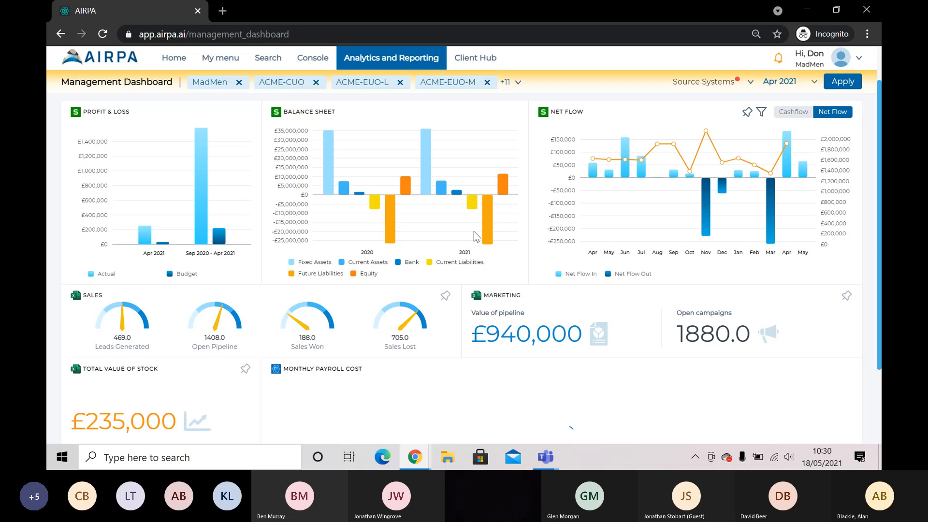
scroll(407, 276, down, 2)
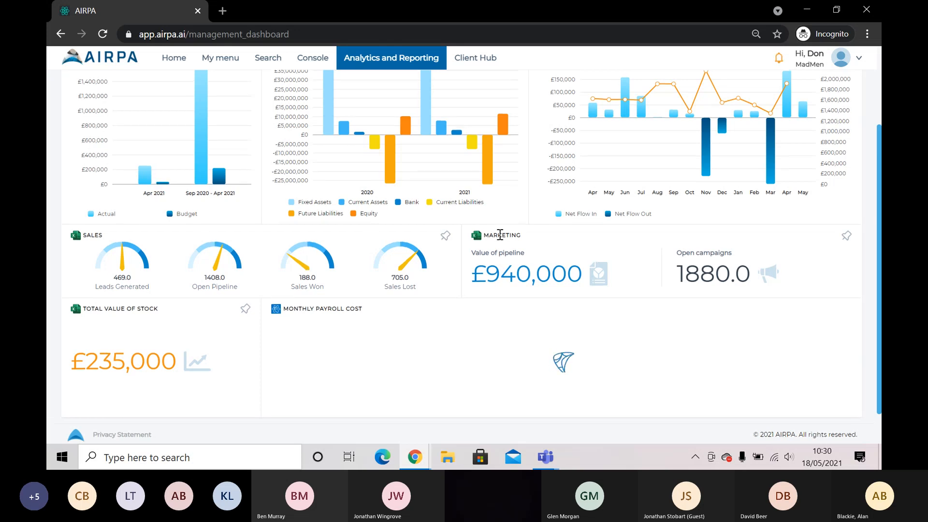
scroll(500, 234, up, 2)
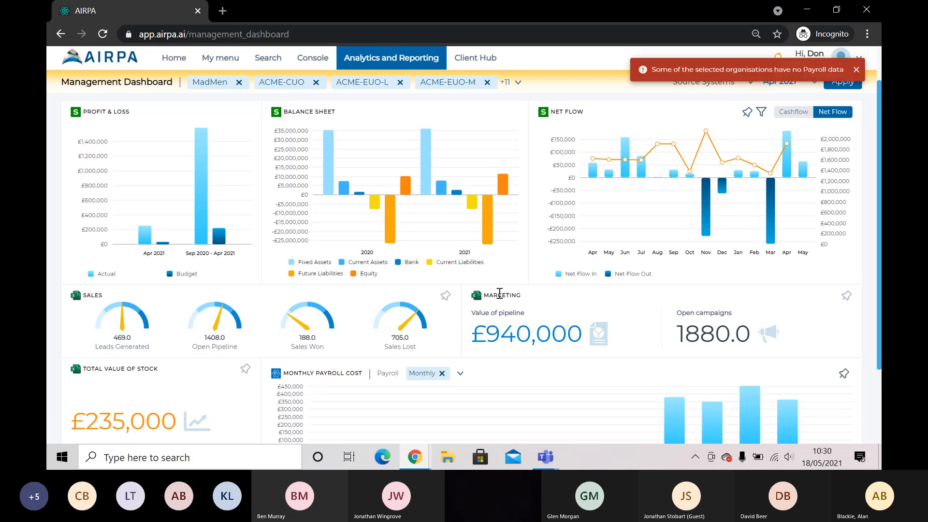
click(854, 71)
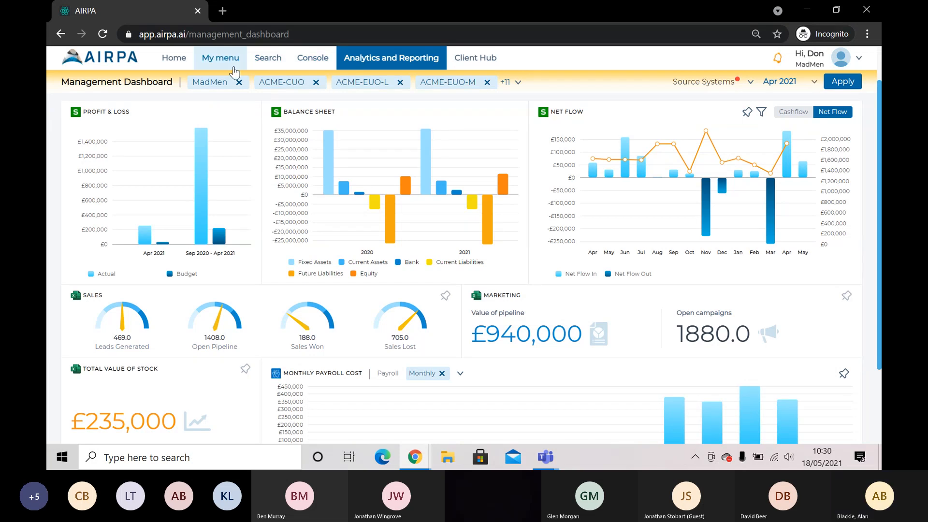
click(312, 60)
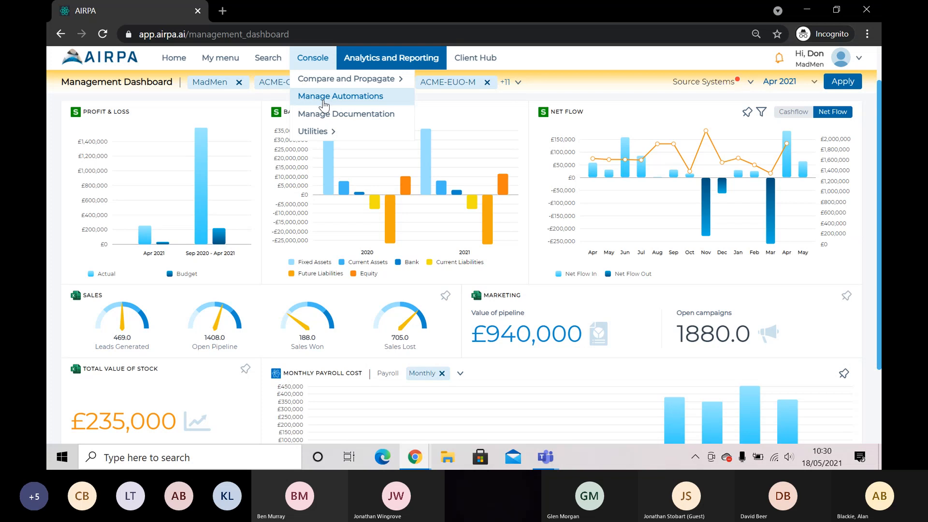
Visit the Universal Directory from Search, then return to the home Applications page
click(268, 58)
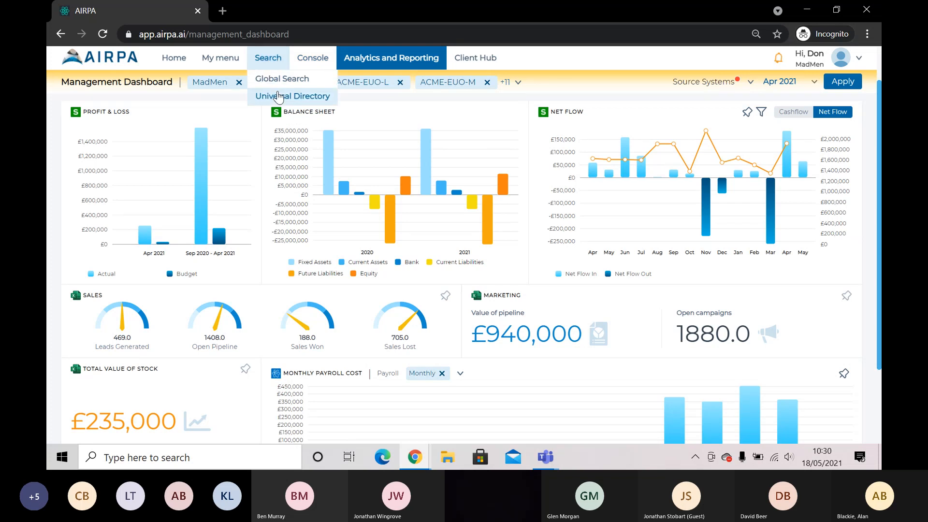
click(278, 96)
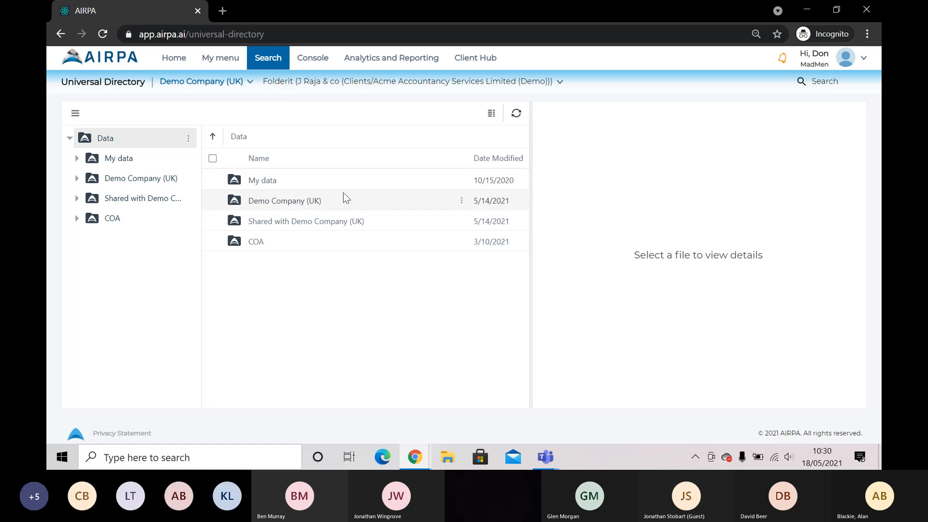
click(175, 64)
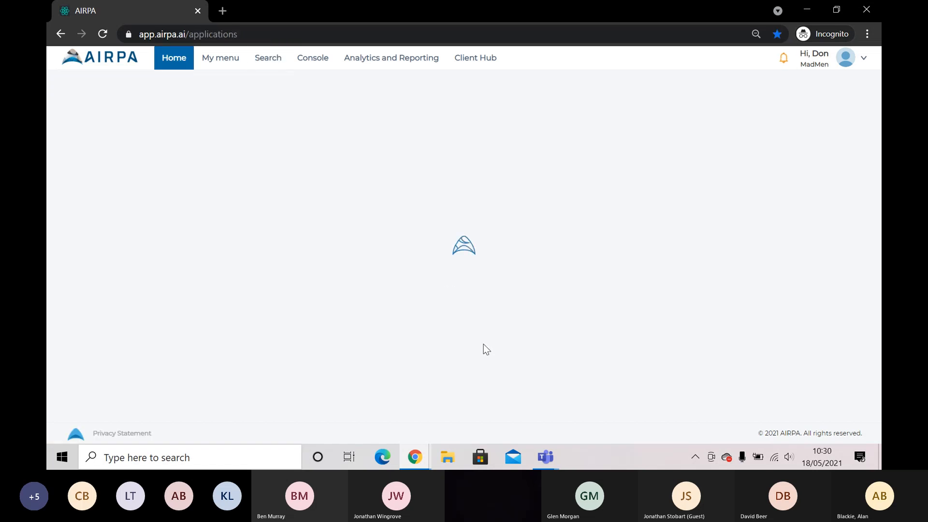
Return to the shared browser window and end the Teams screen share with Stop sharing
mouse_move(546, 459)
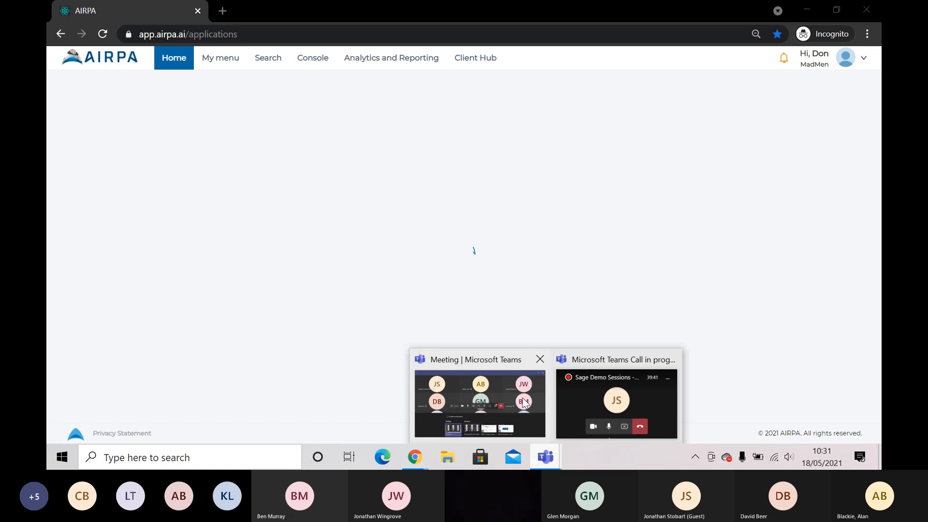
mouse_move(520, 402)
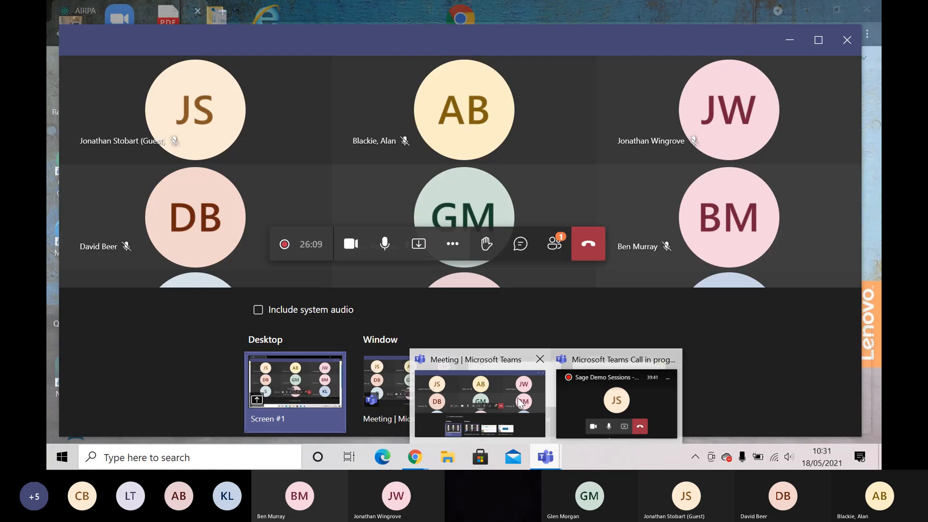
click(566, 391)
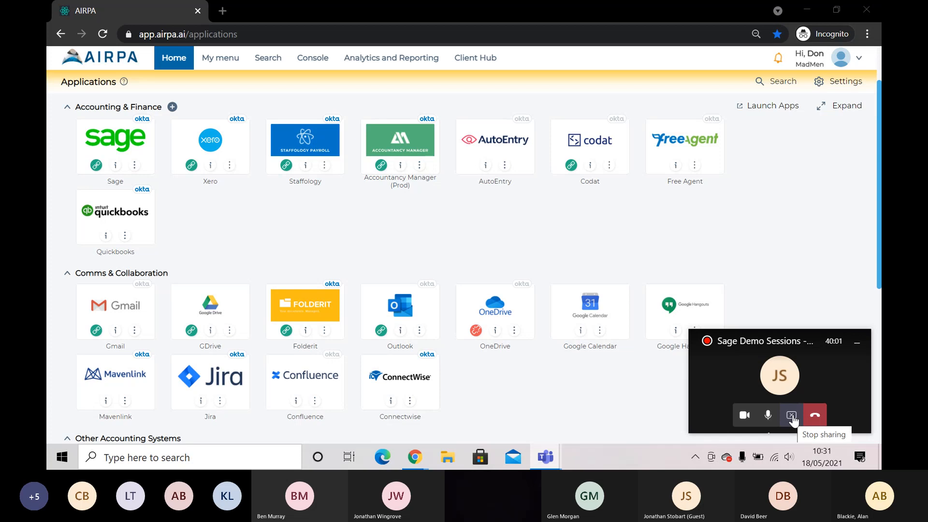
click(793, 419)
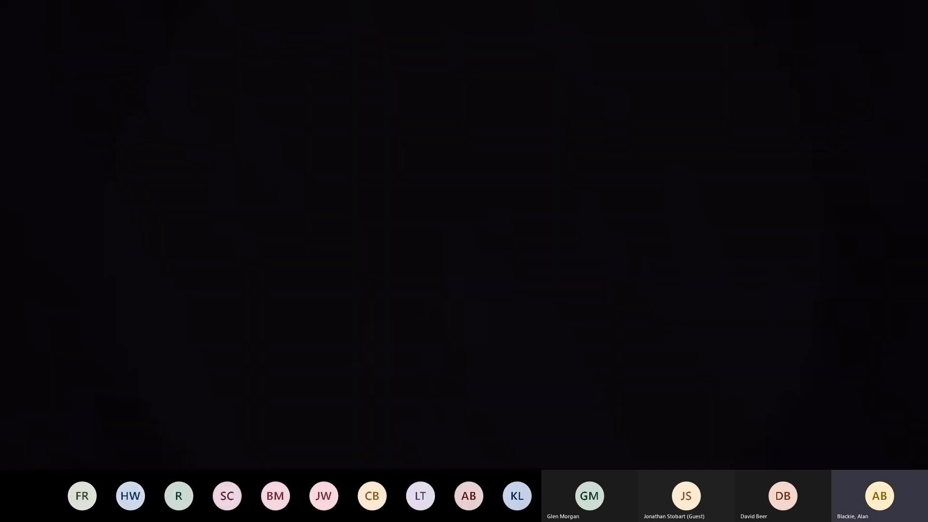
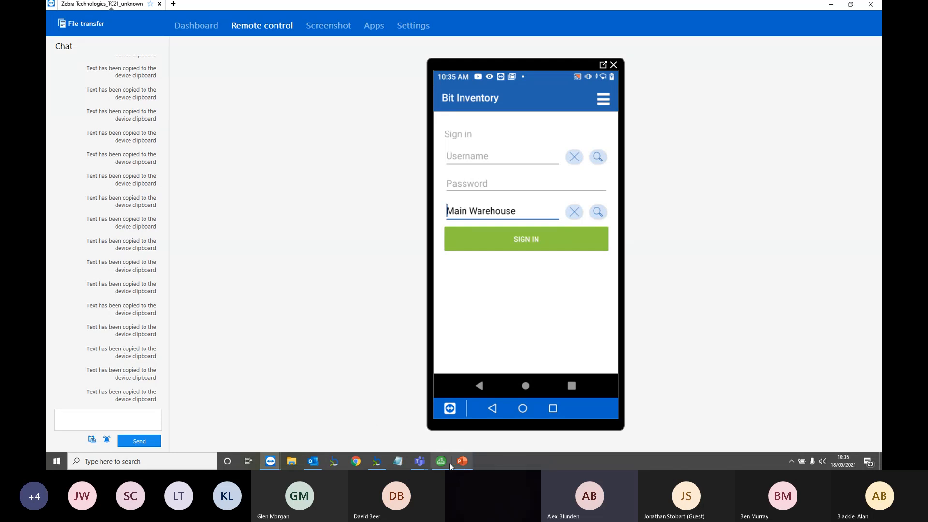
Bring the BitInventory for Sage 50 desktop window in front of TeamViewer's handheld view from the taskbar
mouse_move(459, 465)
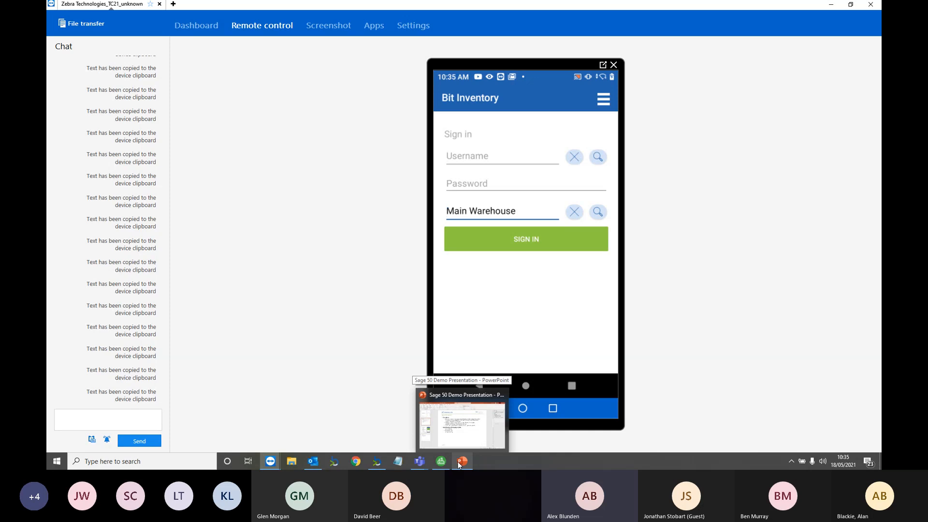
mouse_move(368, 463)
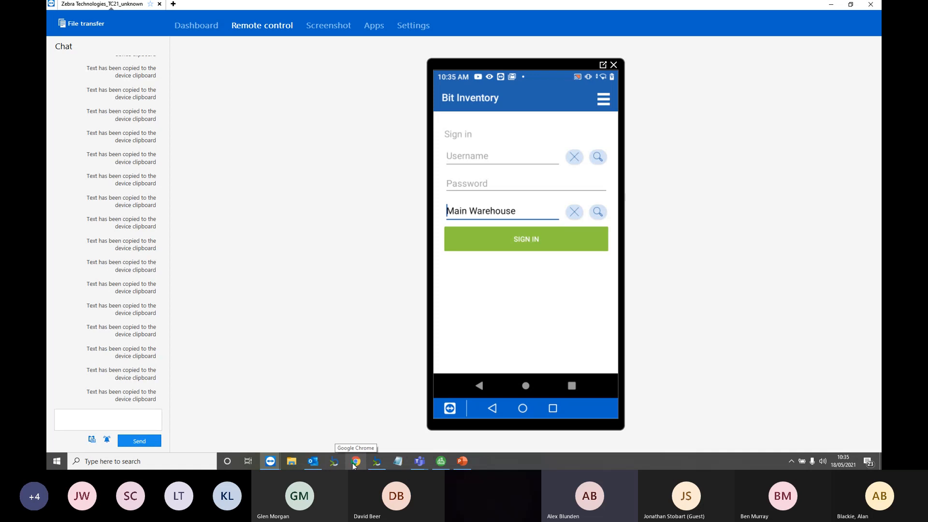
click(379, 464)
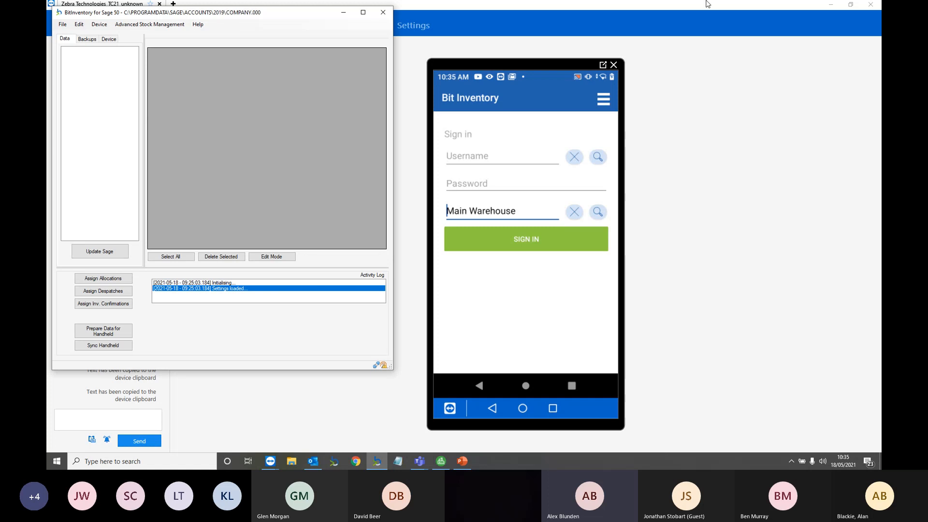
Hide TeamViewer and Teams, open the Advanced Stock Management Main Form enlarged, and show Locations
click(830, 4)
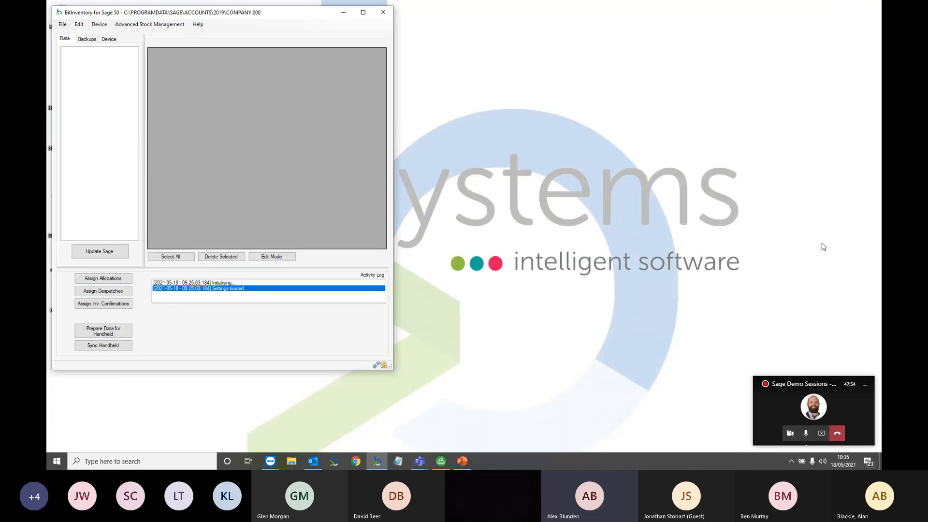
click(865, 385)
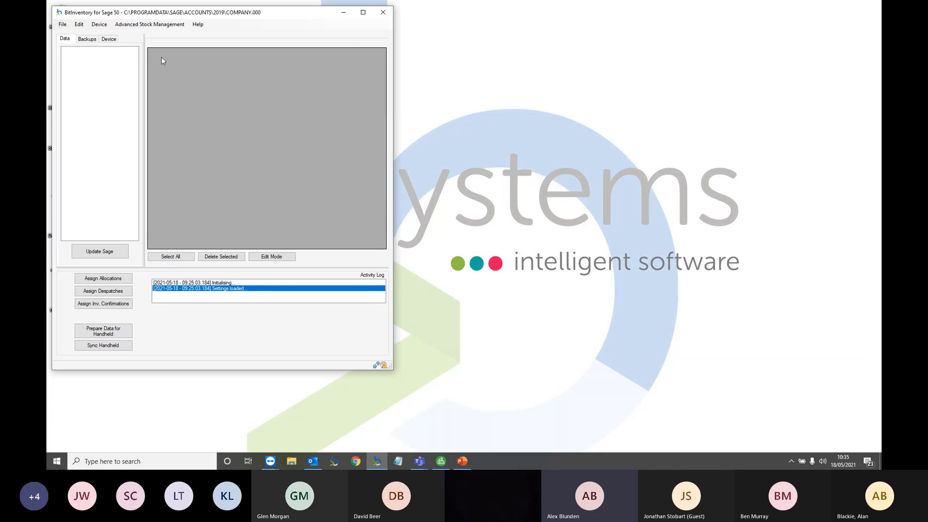
click(143, 25)
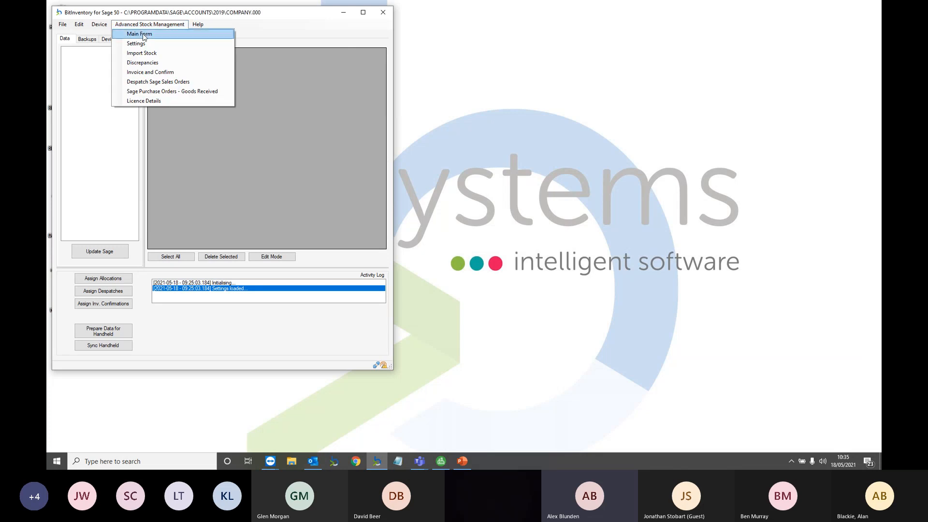
click(144, 34)
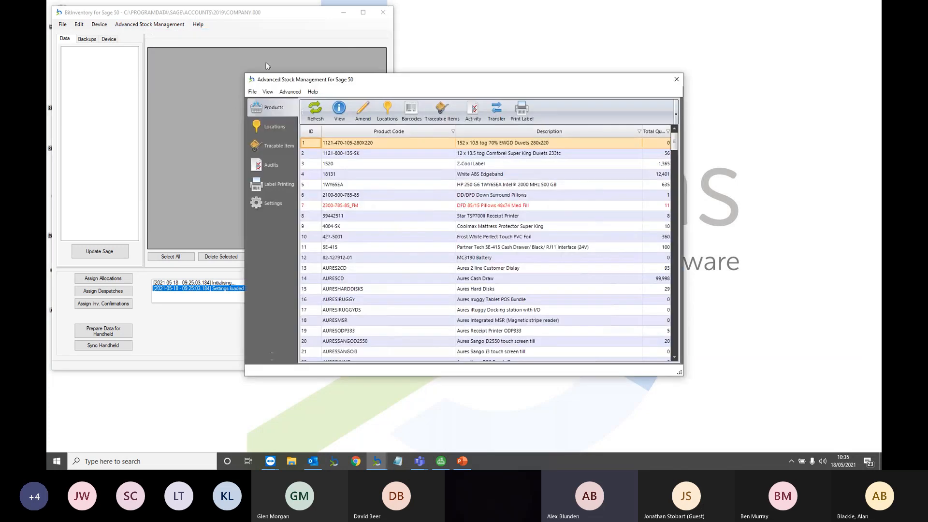
drag(244, 74, 204, 60)
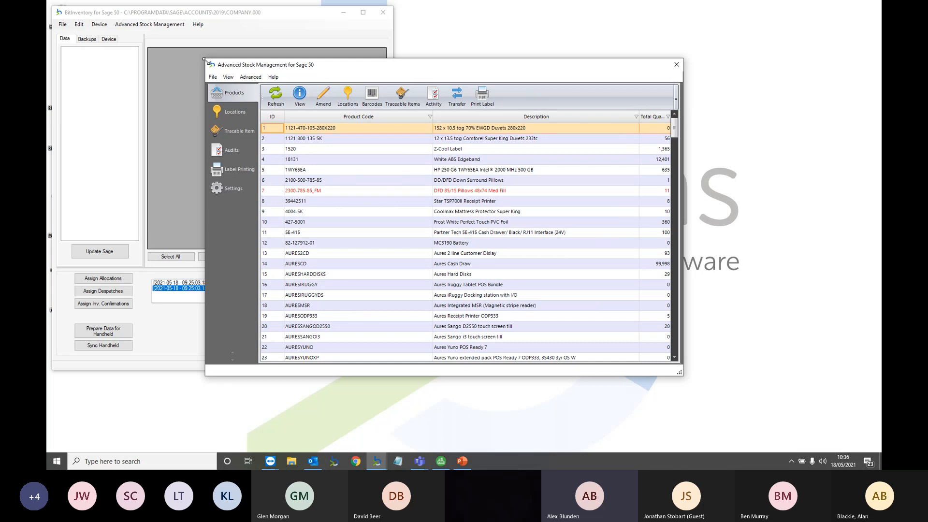
click(229, 114)
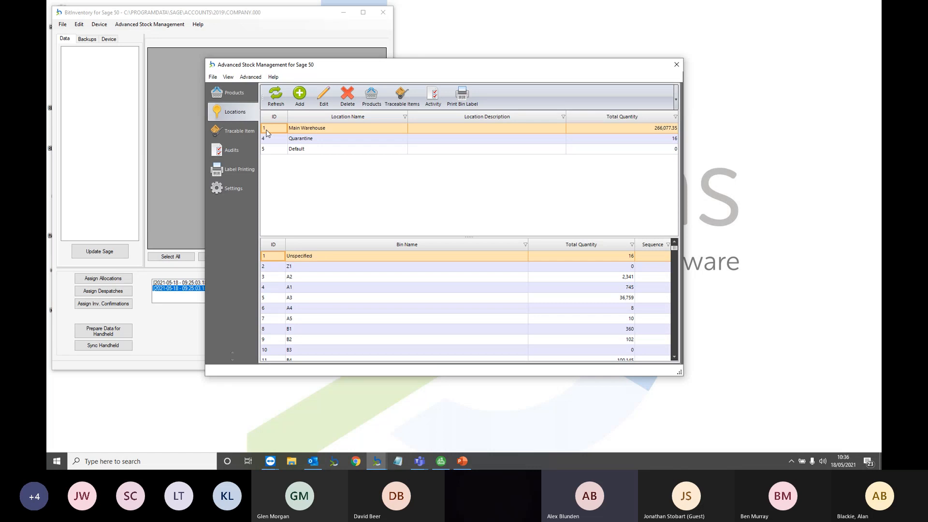
Select bins A2 and A3, then show the stock locations of product 1WY65EA from Products
click(359, 275)
click(358, 297)
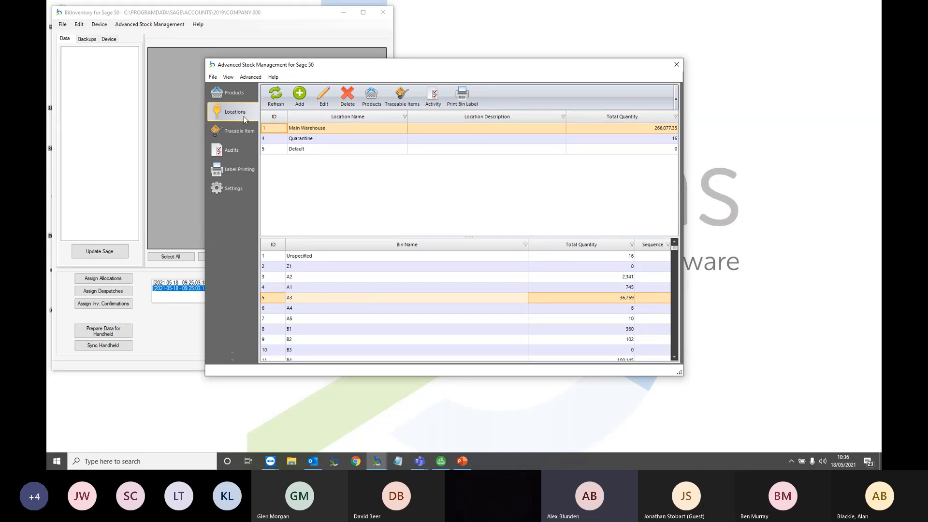
click(242, 94)
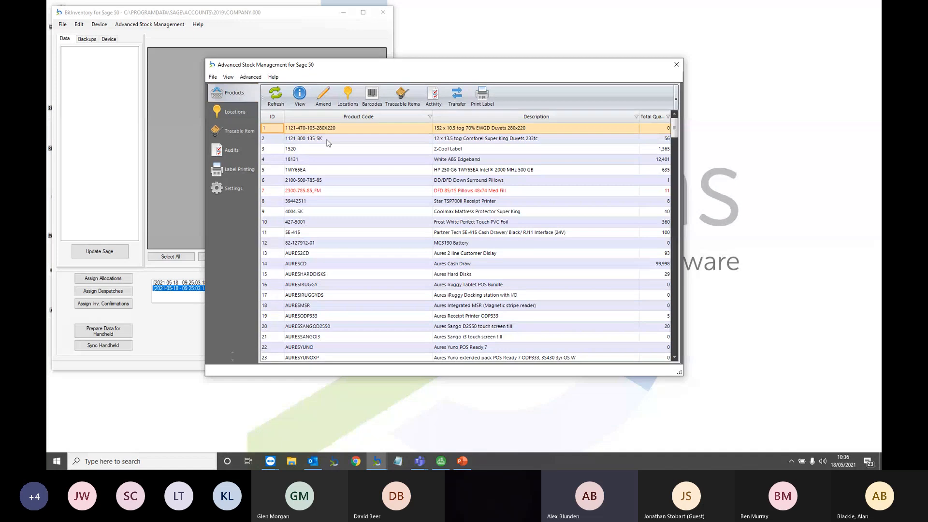
click(323, 172)
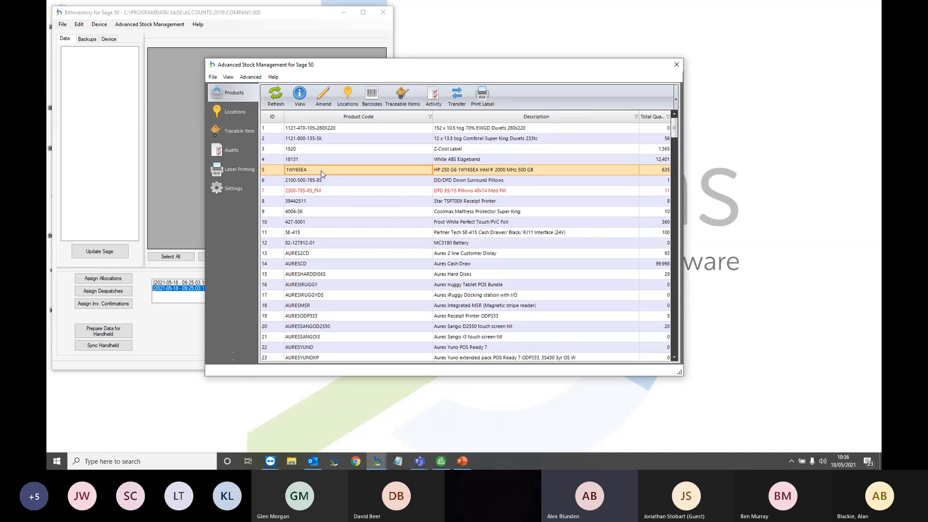
click(349, 99)
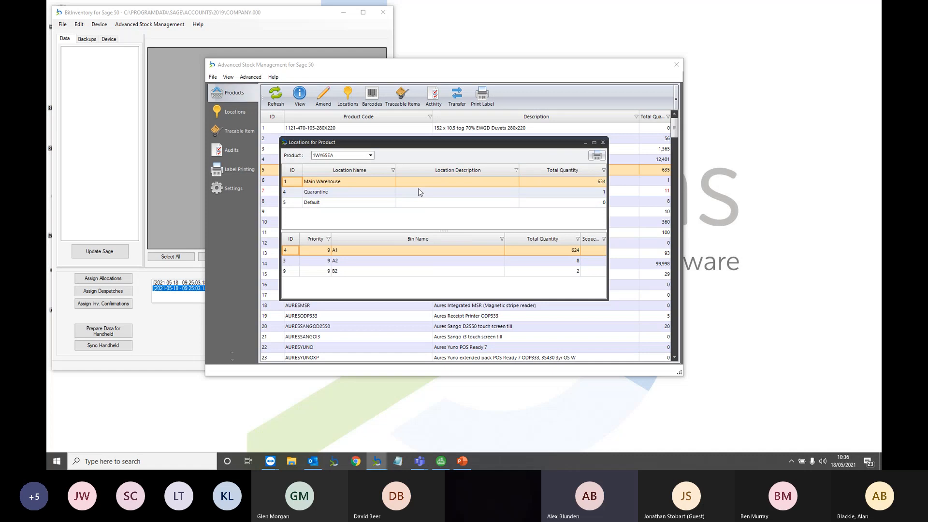
click(345, 193)
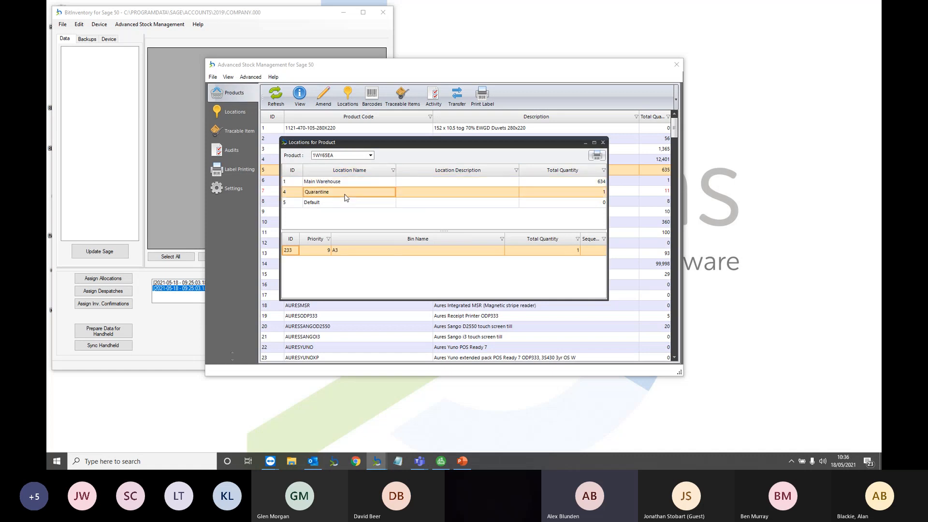
click(344, 199)
click(344, 192)
click(344, 183)
click(360, 260)
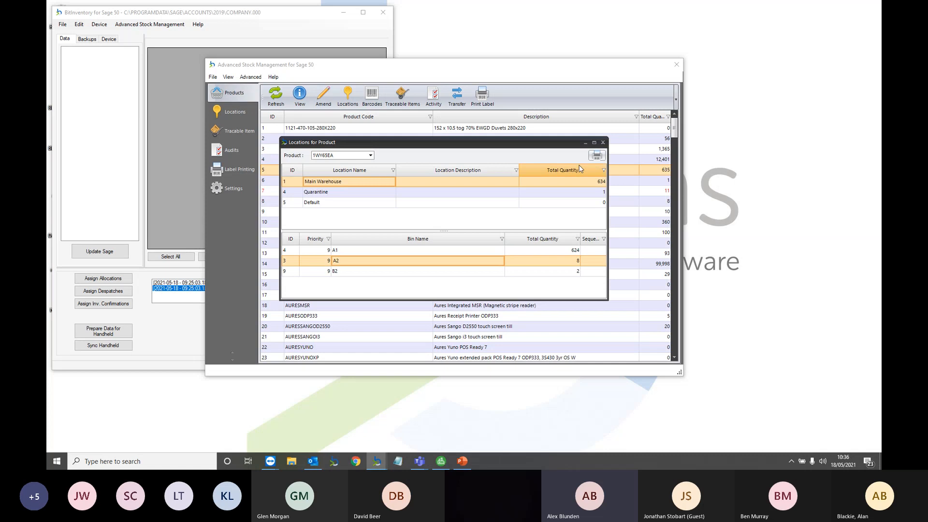
click(602, 143)
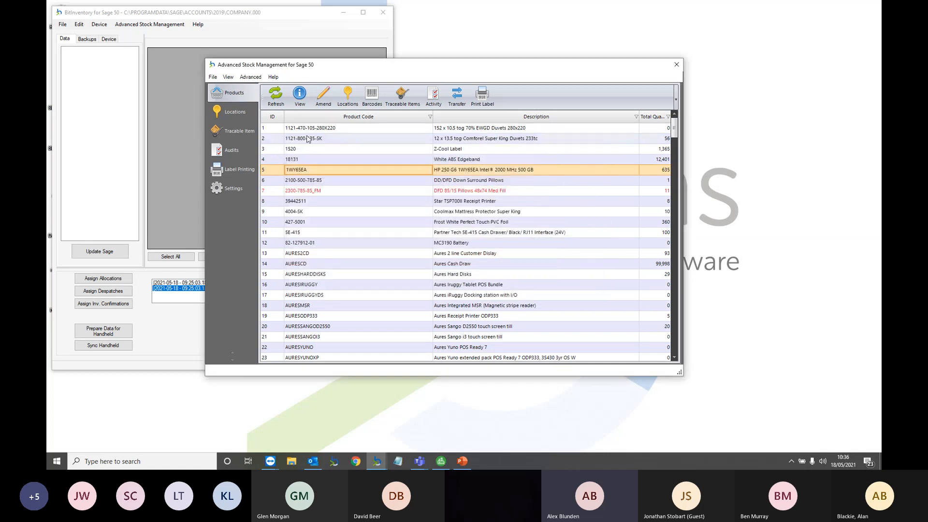
click(238, 128)
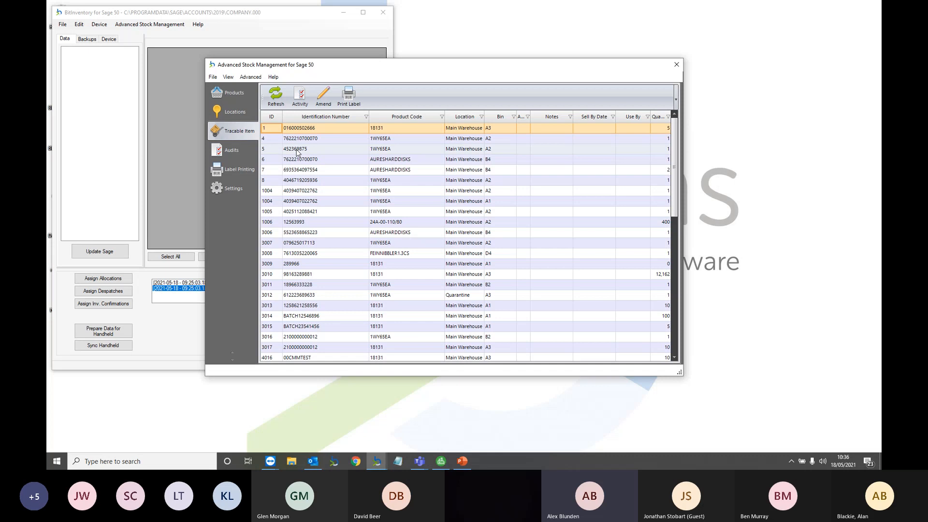
click(297, 153)
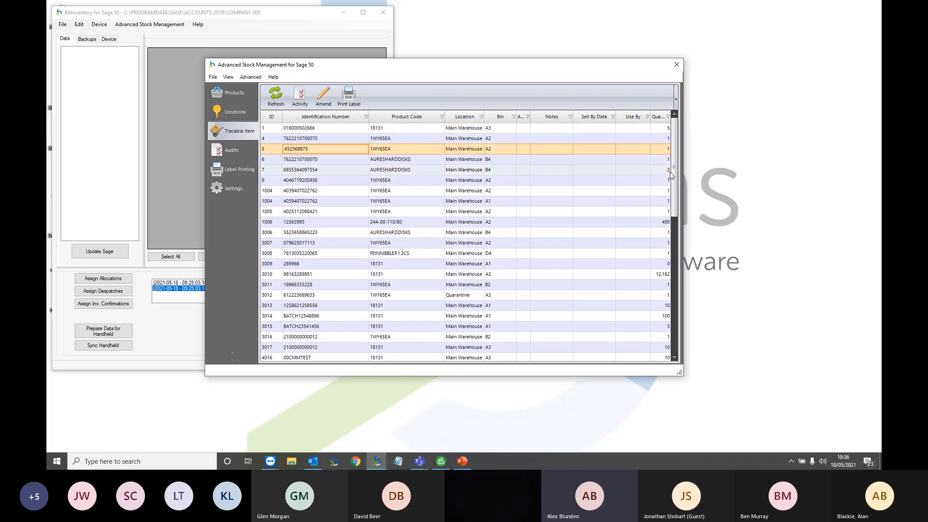
scroll(676, 192, down, 1)
drag(676, 191, 674, 315)
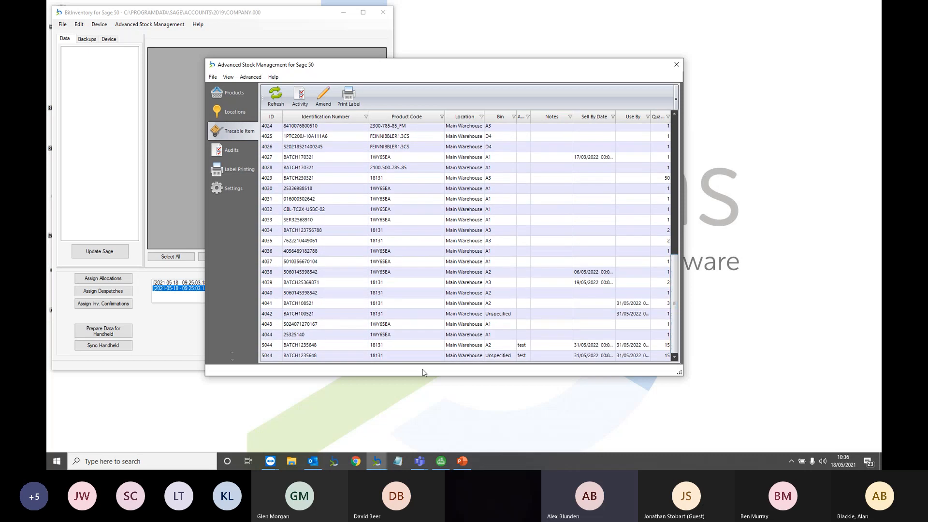
click(387, 346)
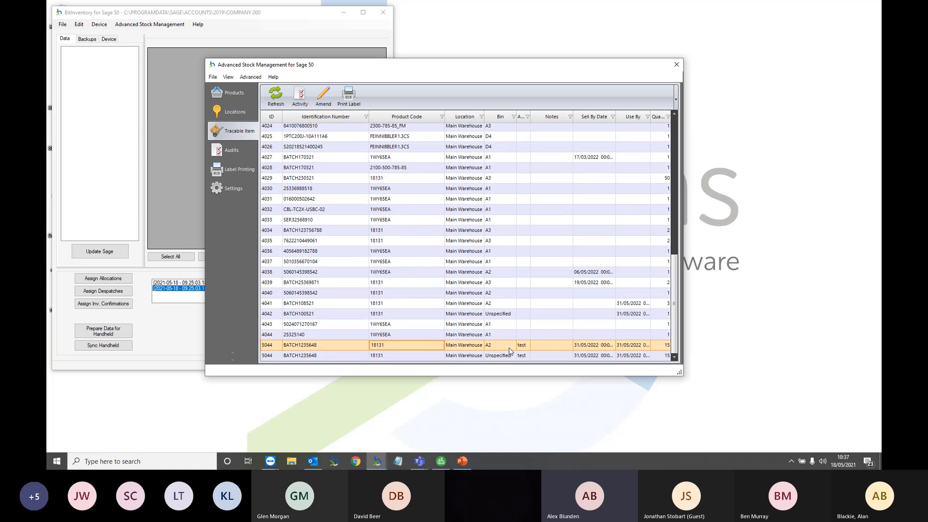
Open Audits filtered to the last 7 days and select the AdjustmentOut entry for 1WY65EA
click(240, 151)
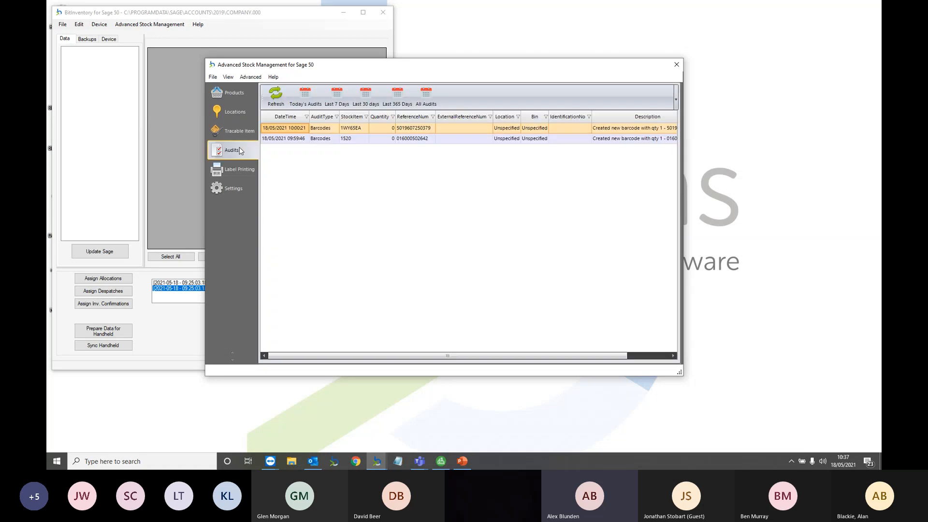
click(345, 99)
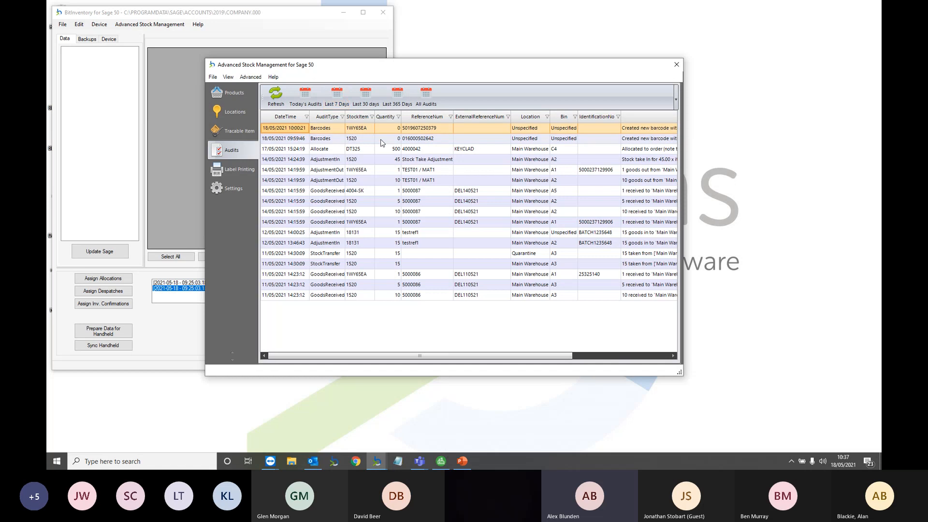
click(591, 171)
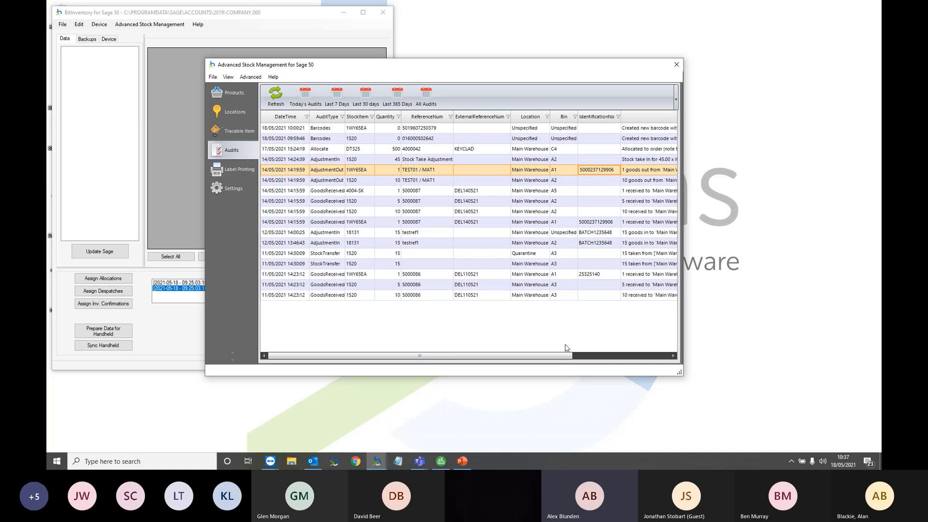
Scroll the audit grid right to Description and User, then select the '10 received' bin A2 entry
drag(560, 357, 657, 360)
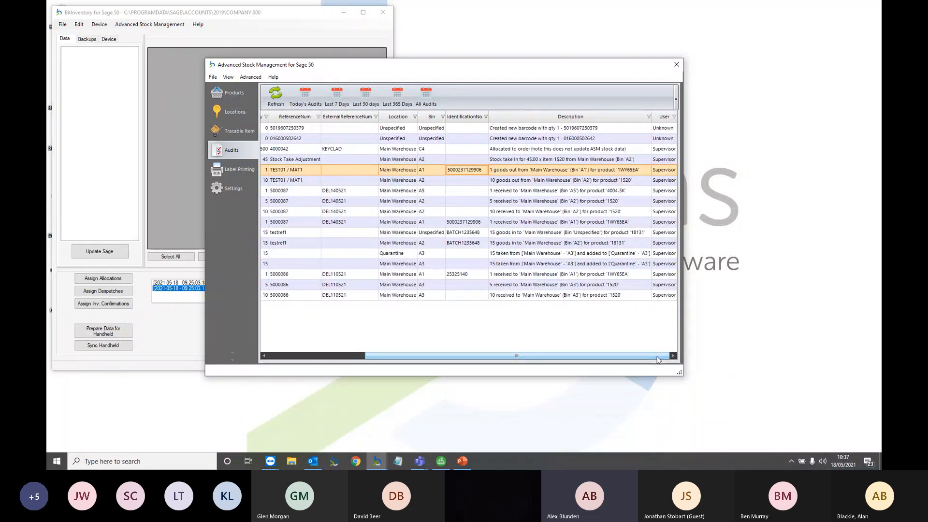
click(661, 215)
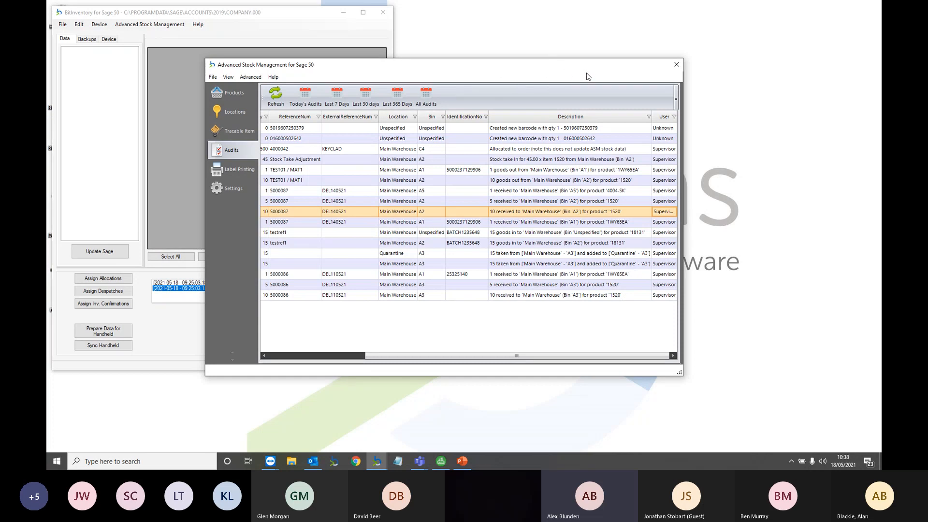
Close Advanced Stock Management and return to TeamViewer's remote view of the Zebra handheld
click(672, 68)
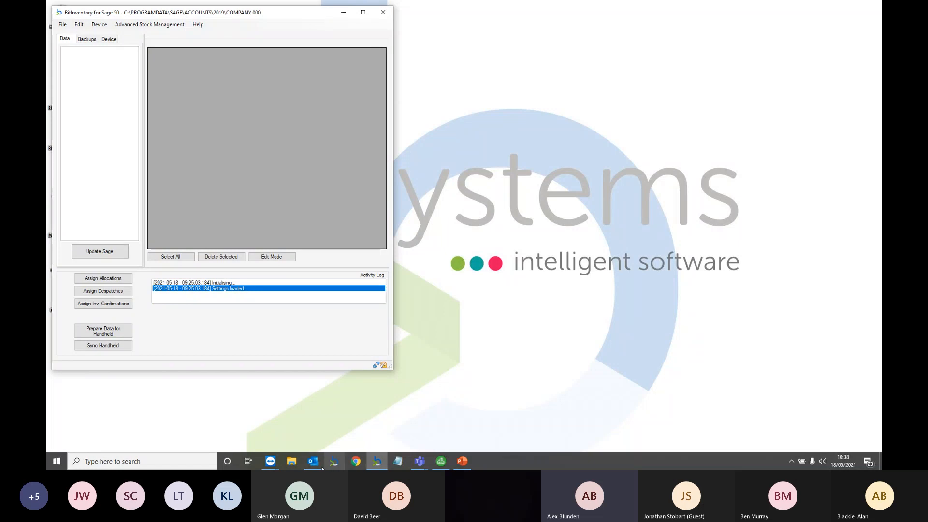
mouse_move(273, 460)
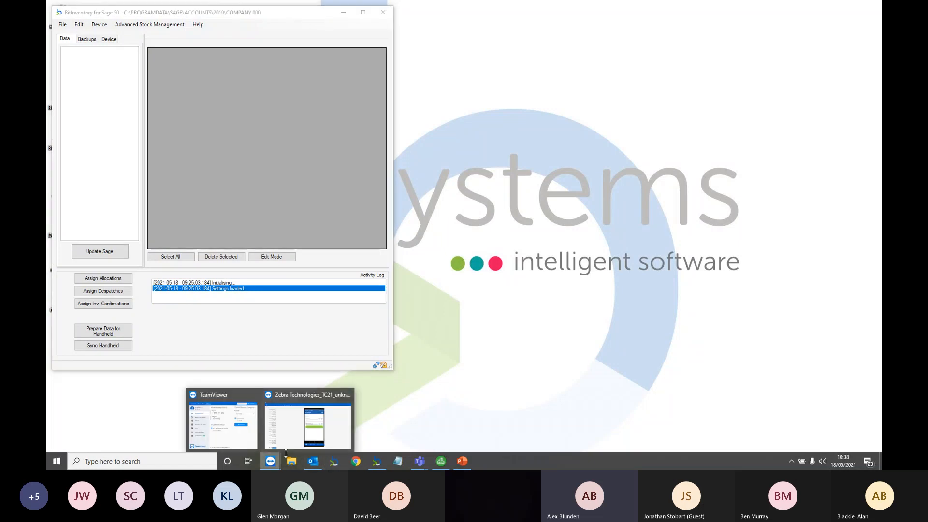
click(319, 437)
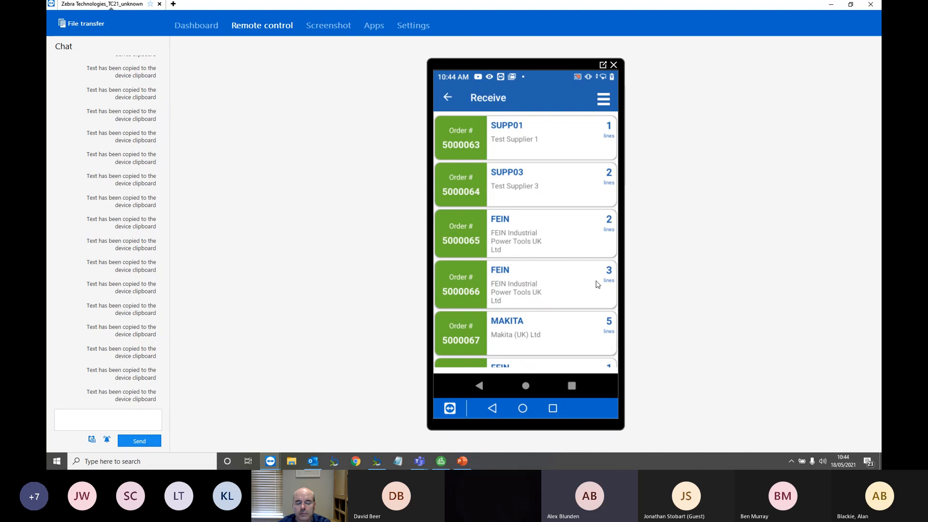
Scroll down the handheld's Receive list of downloaded purchase orders
scroll(597, 284, down, 10)
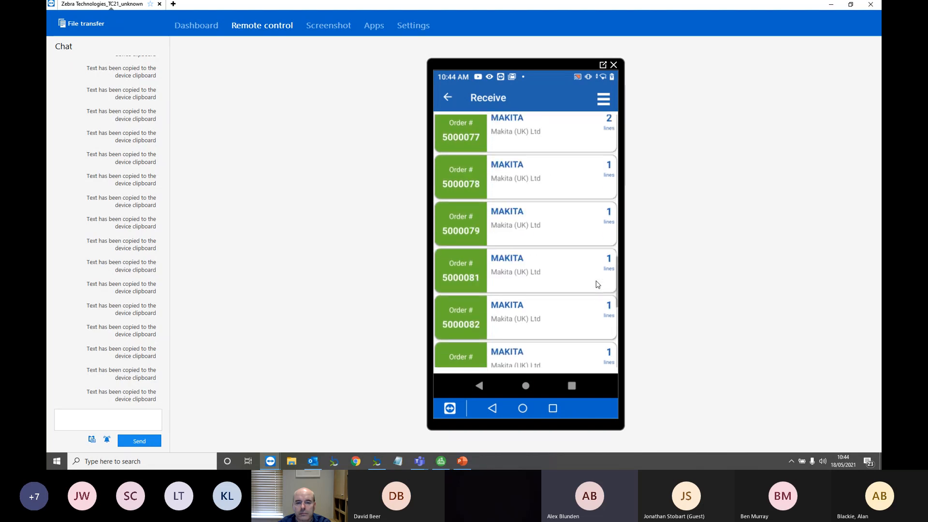
scroll(598, 284, down, 5)
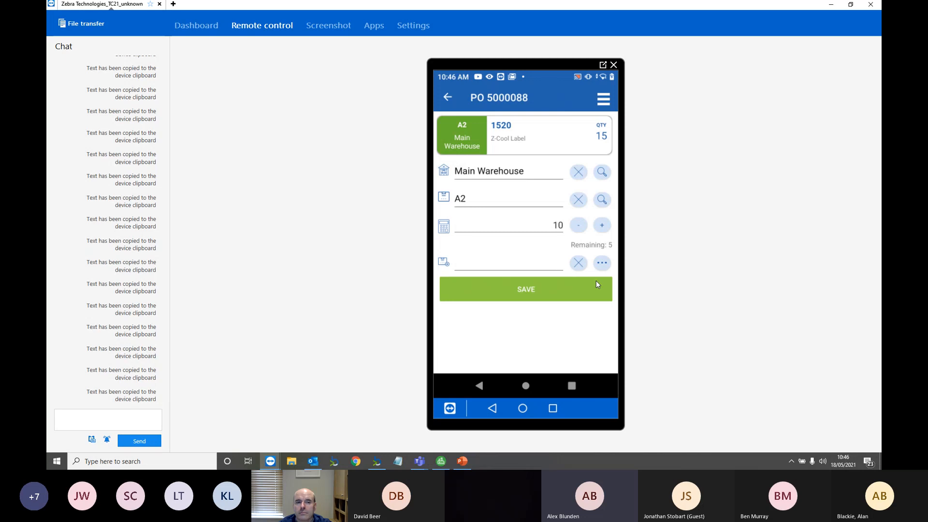
Save the receipt of 10 units of item 1520 into Main Warehouse bin A2 on PO 5000088
click(597, 284)
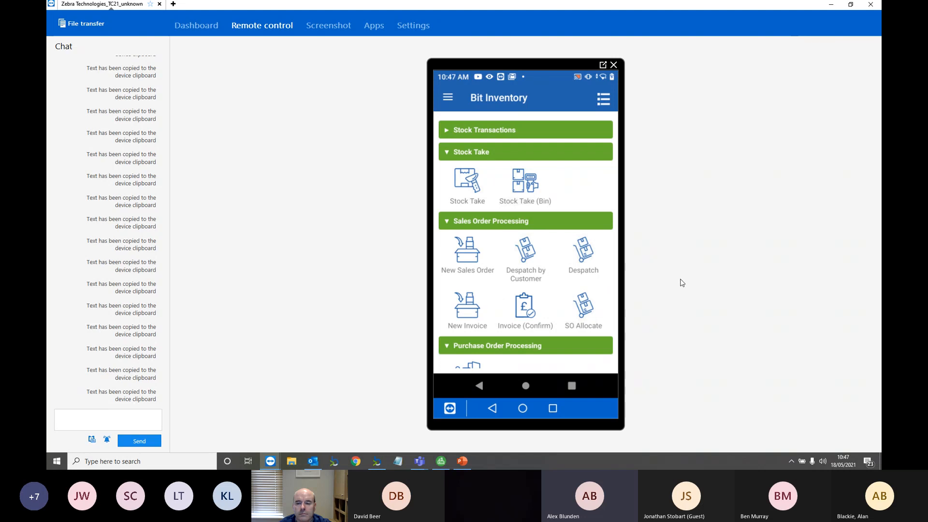
Run the Sage 50 Demo Presentation from the beginning with presenter view swapped, advancing to slide 3
click(463, 466)
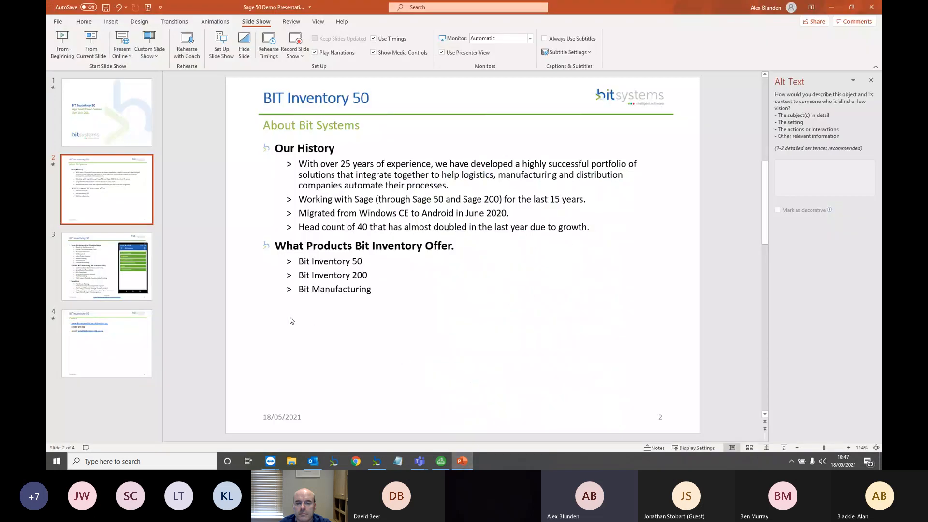
click(65, 46)
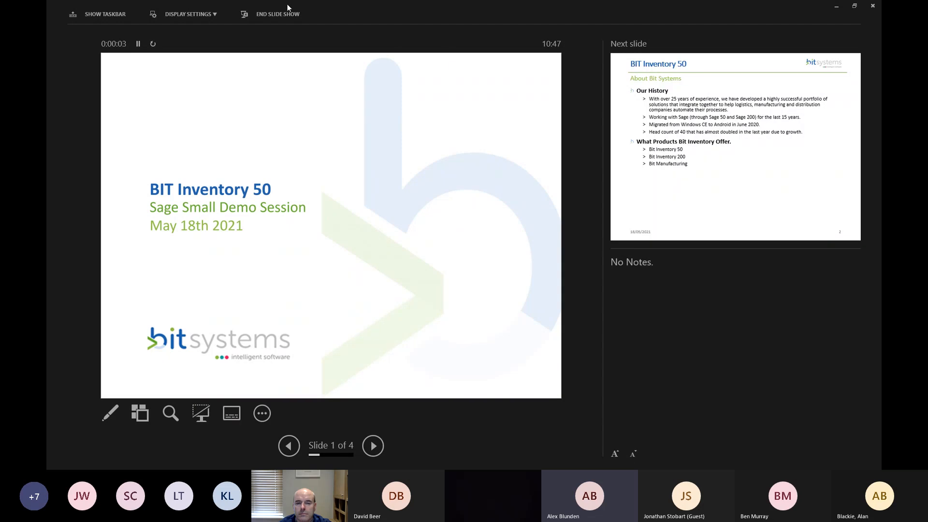
click(203, 14)
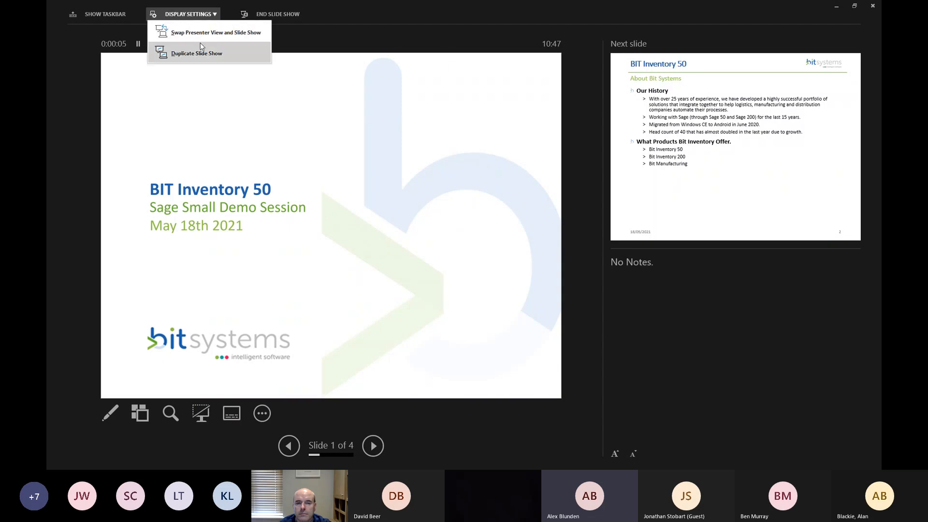
click(199, 34)
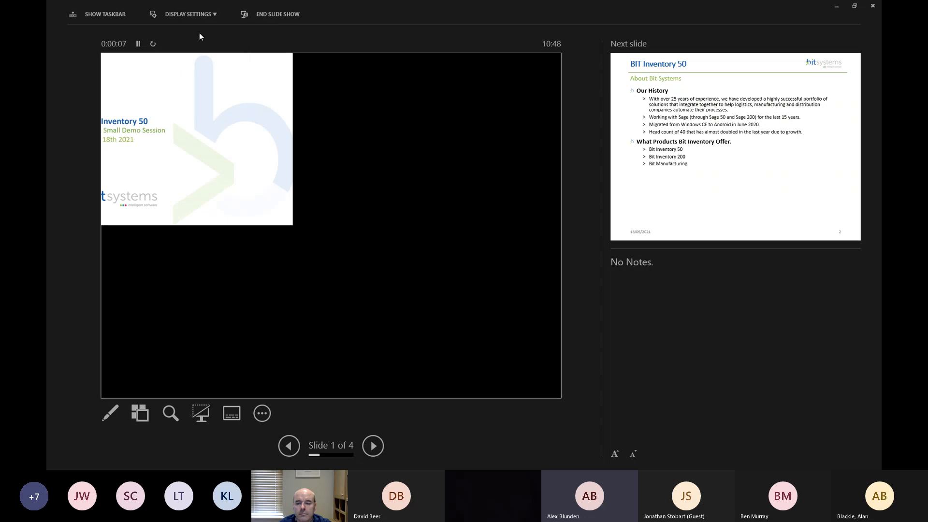
click(395, 120)
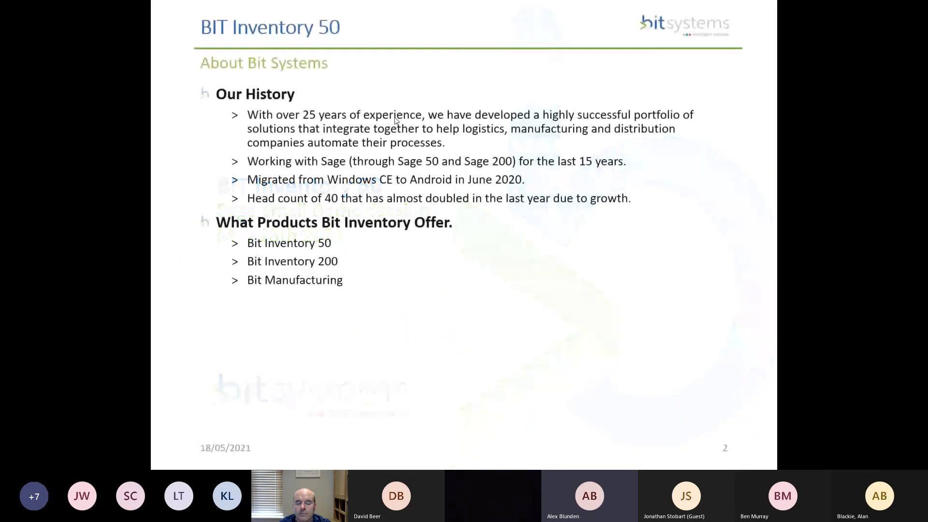
click(396, 119)
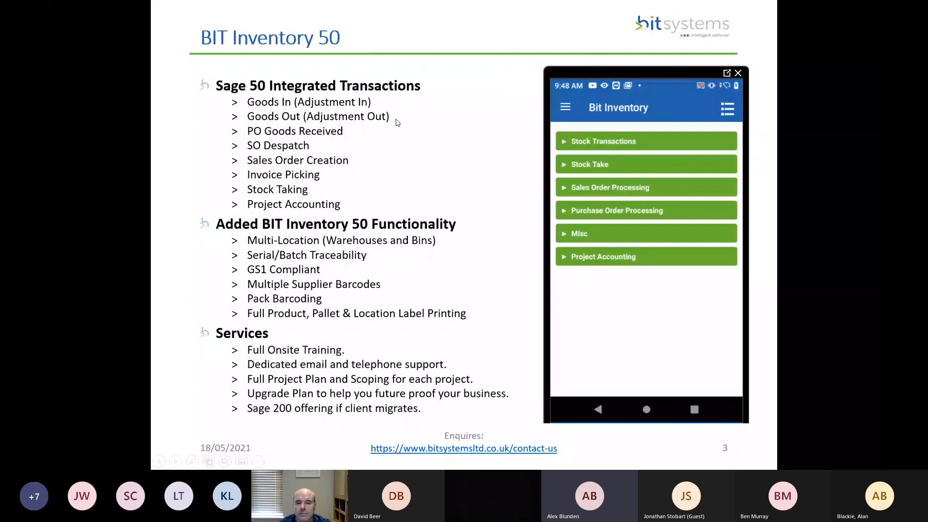
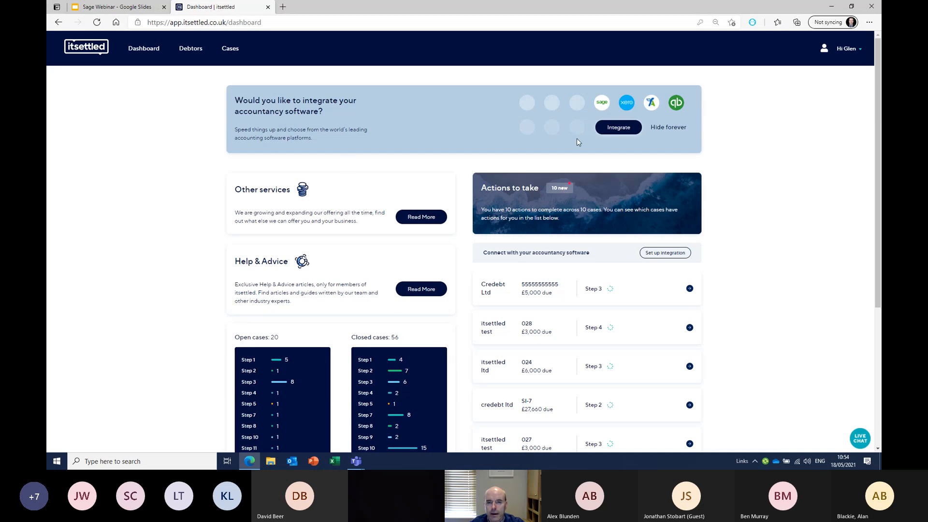
Sign in to Sage and link the itsettled ltd business as itsettled's accountancy integration
click(618, 128)
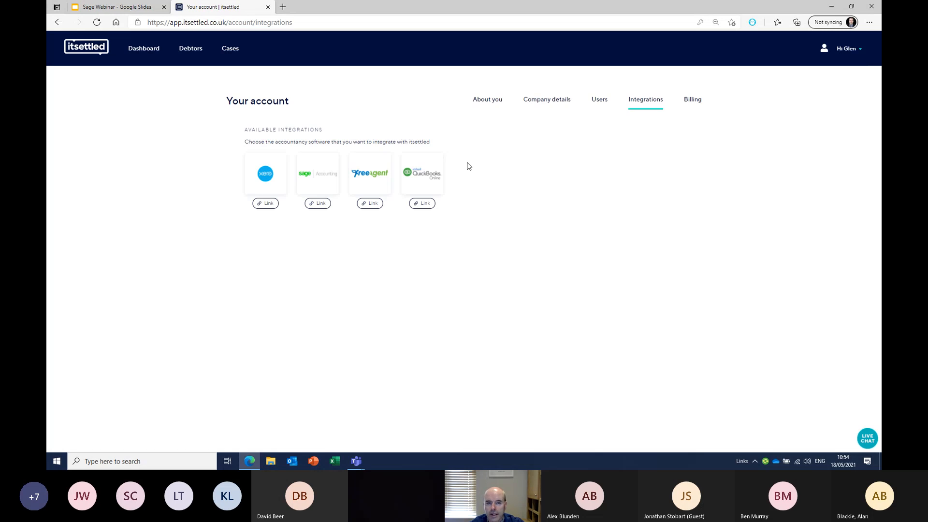
click(318, 203)
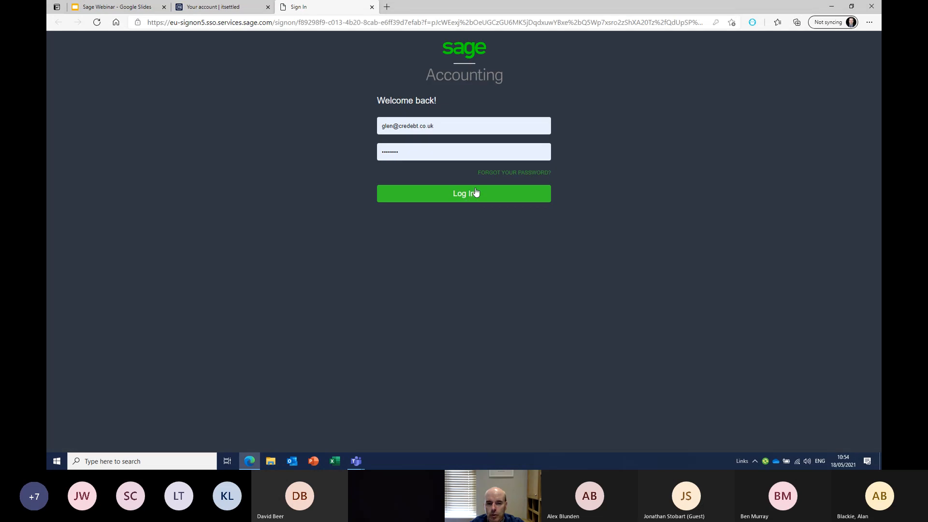
click(472, 193)
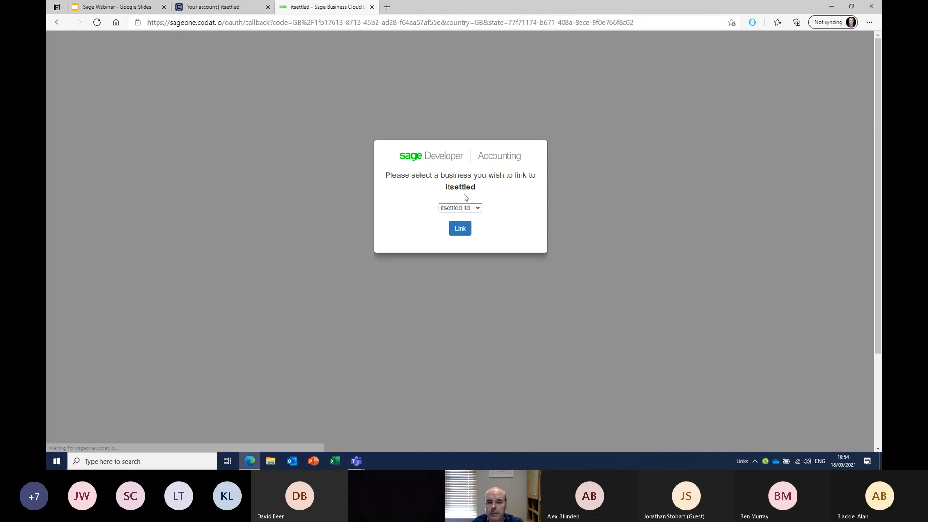
click(460, 229)
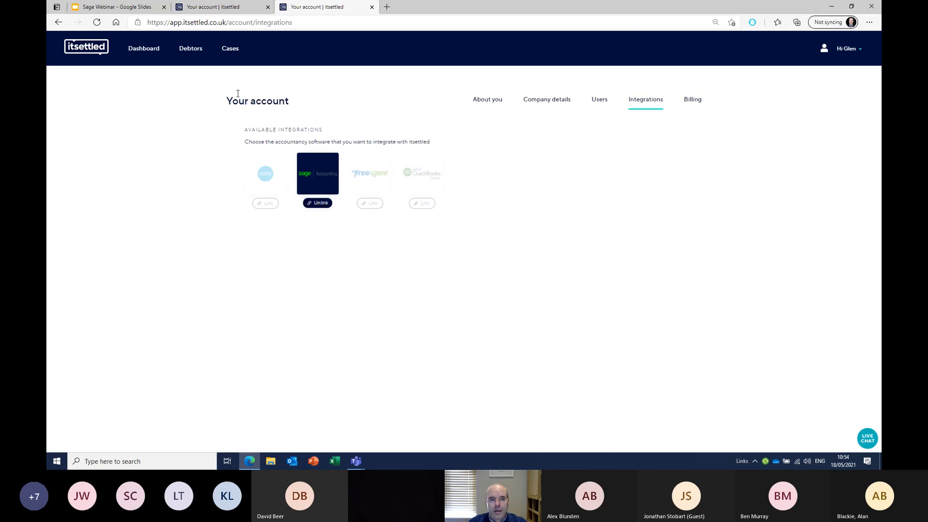
Bulk-import Sage contacts TEST CO 2 to TEST CO 5 as four debtors, then return to Debtors
click(190, 53)
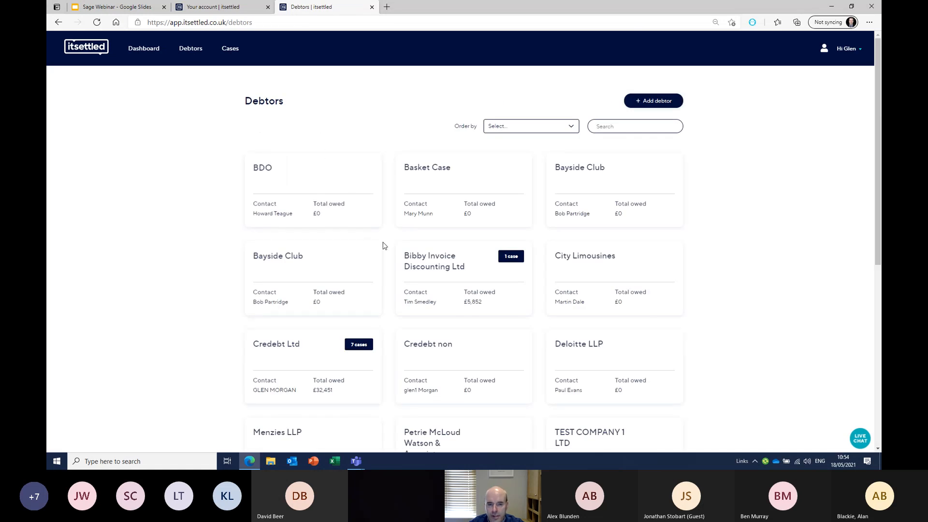
click(665, 106)
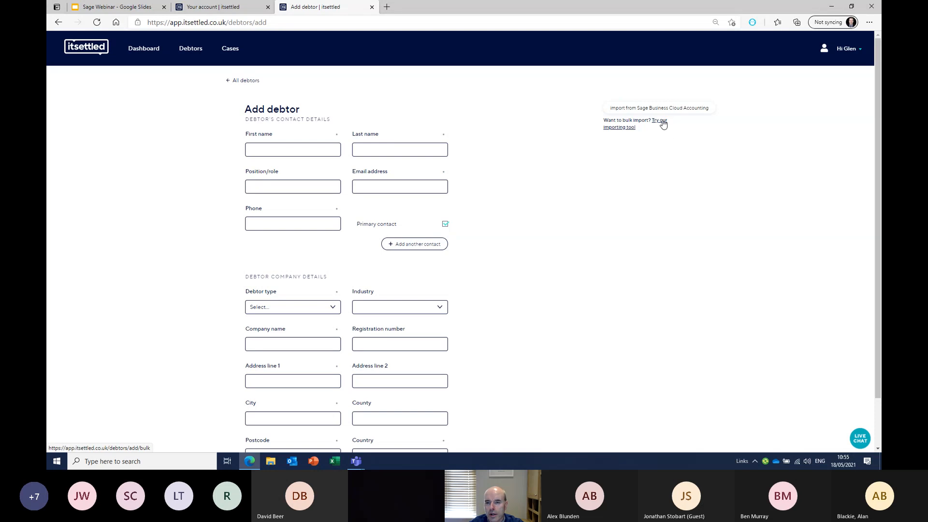
click(663, 124)
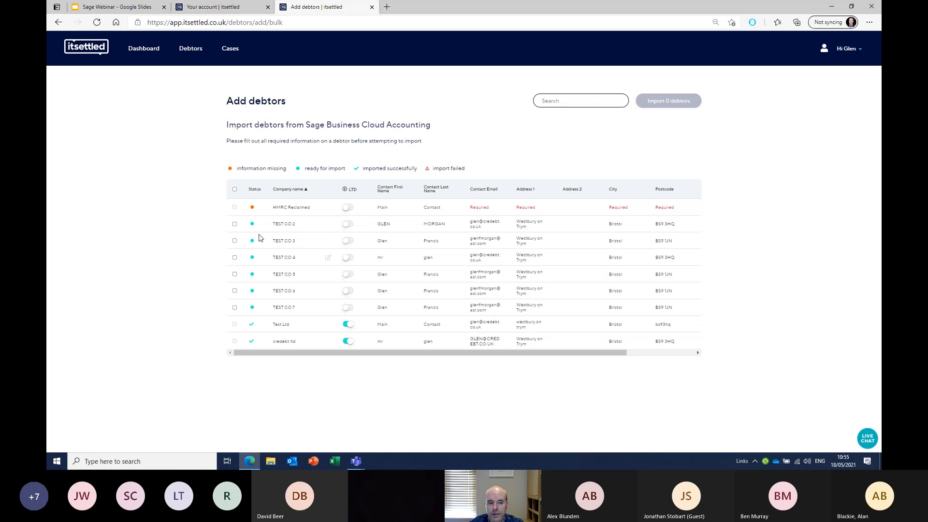
click(234, 224)
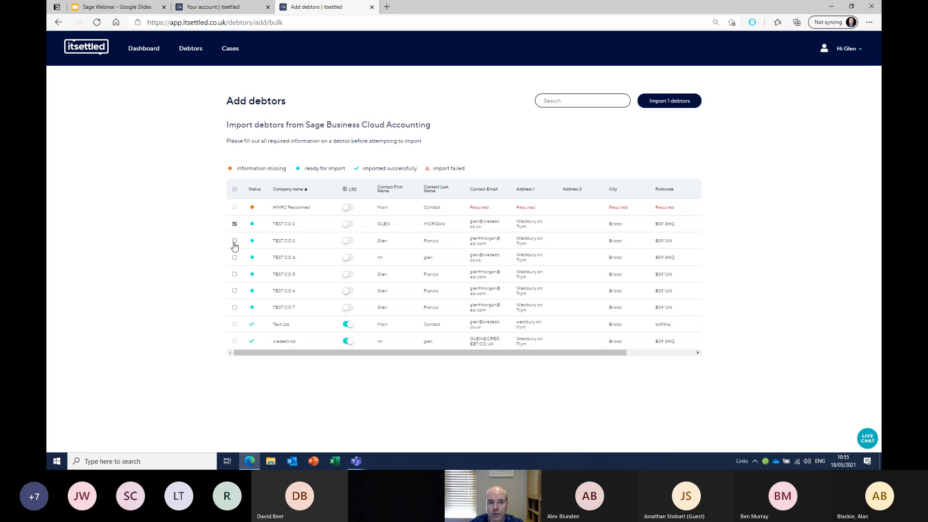
click(234, 241)
click(235, 274)
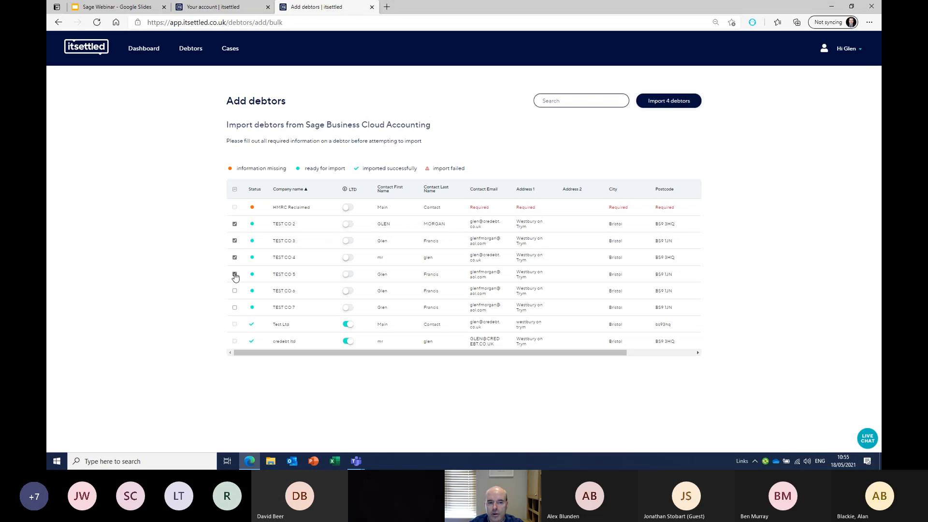
click(671, 99)
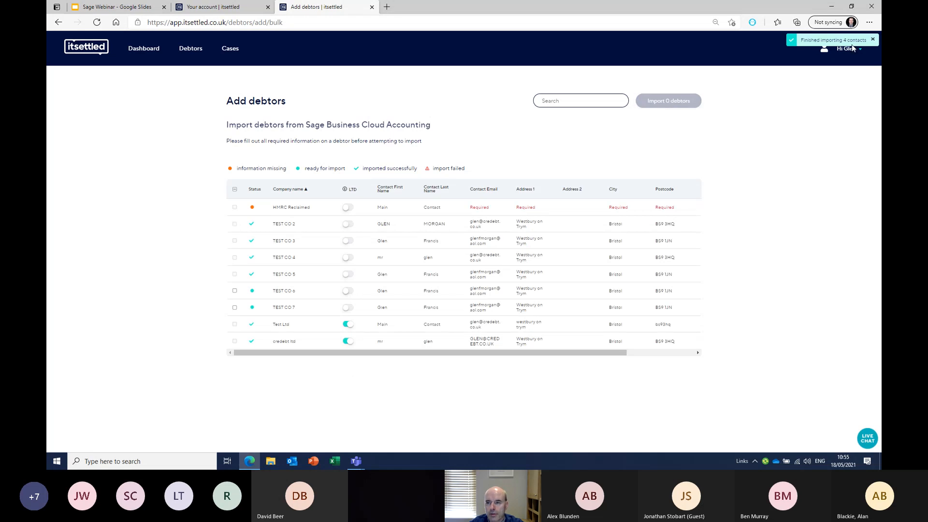
click(193, 49)
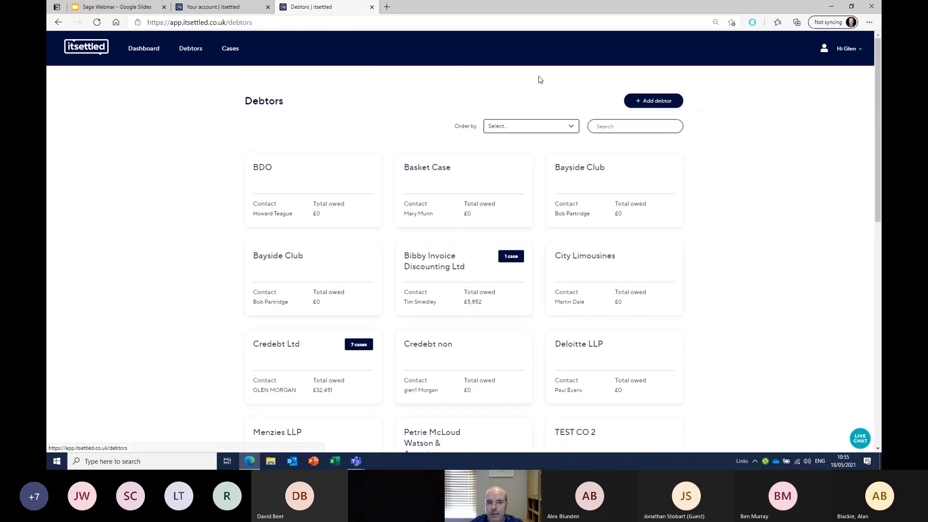
Preview the Sage contact chooser from Add debtor, dismiss it, and show the open cases
click(648, 102)
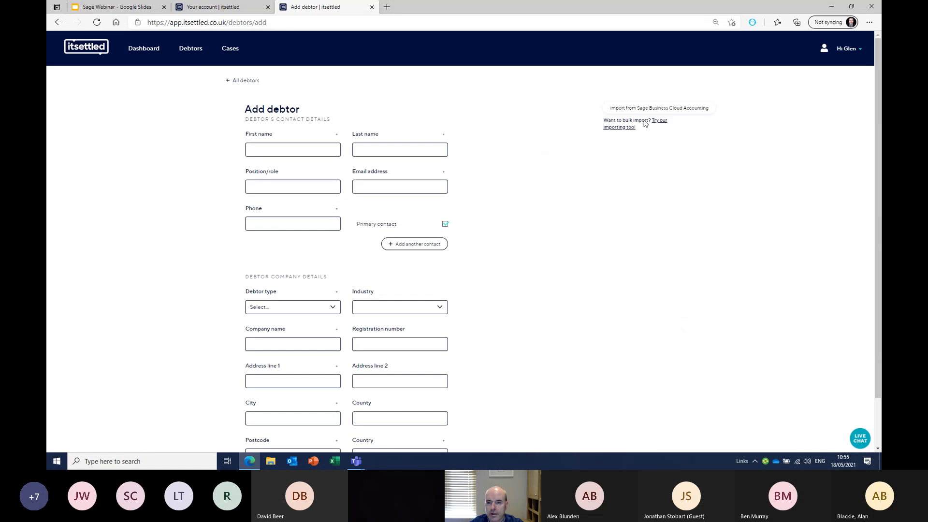
click(668, 110)
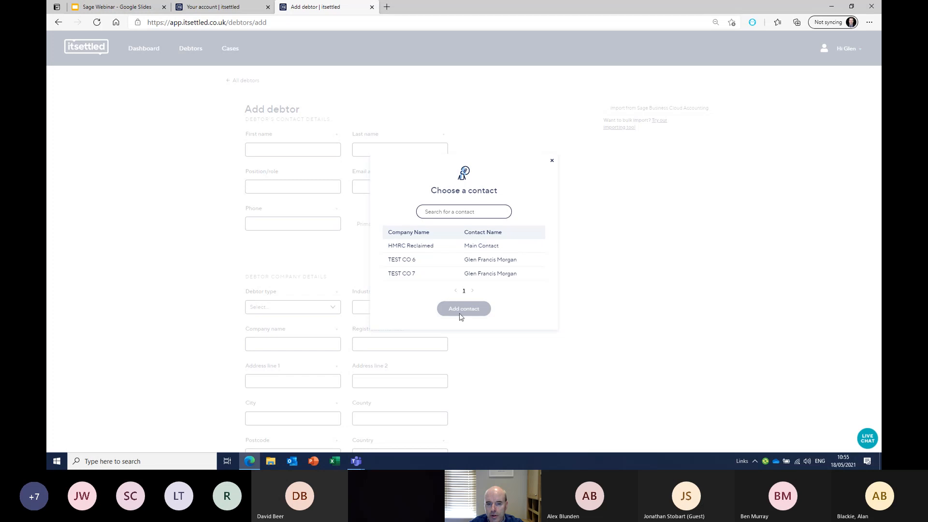
click(552, 164)
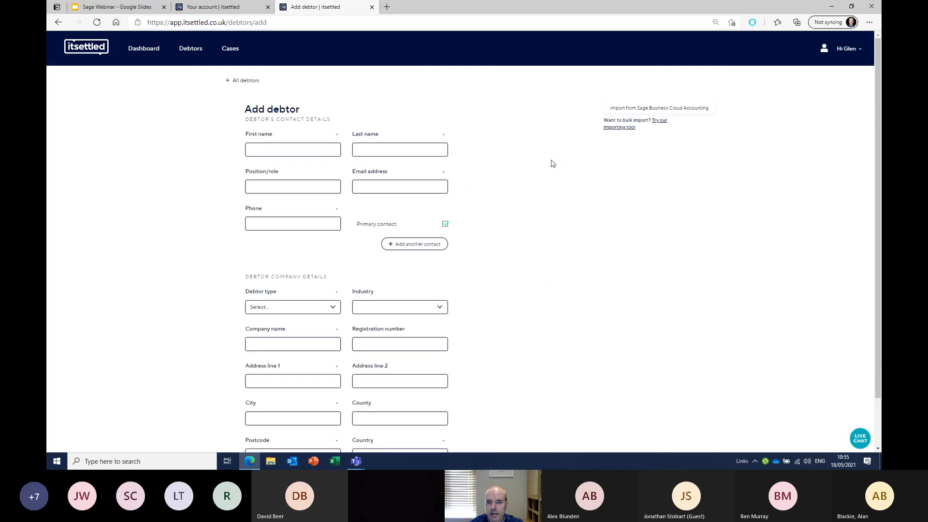
click(227, 51)
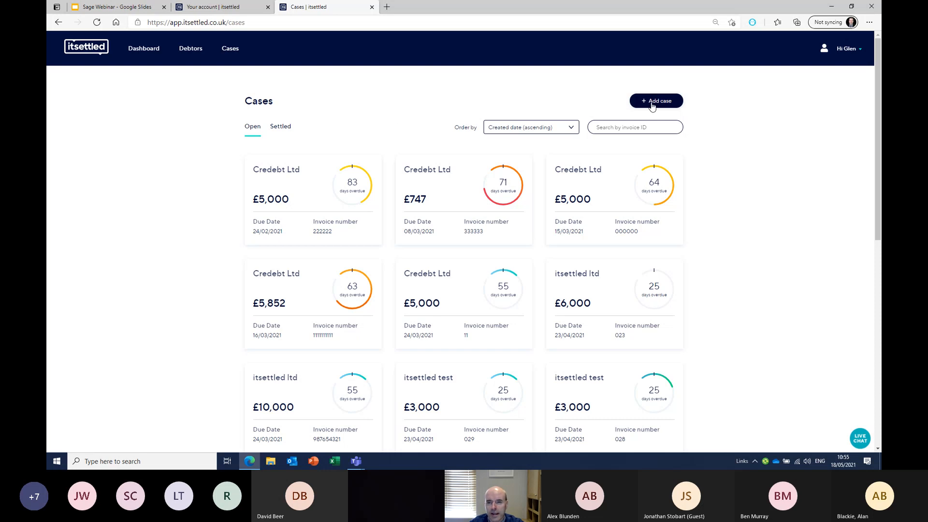
Bulk-import invoices SI-9, SI-1, SI-5 and the TEST CO 3 and 5 invoices as cases
click(666, 105)
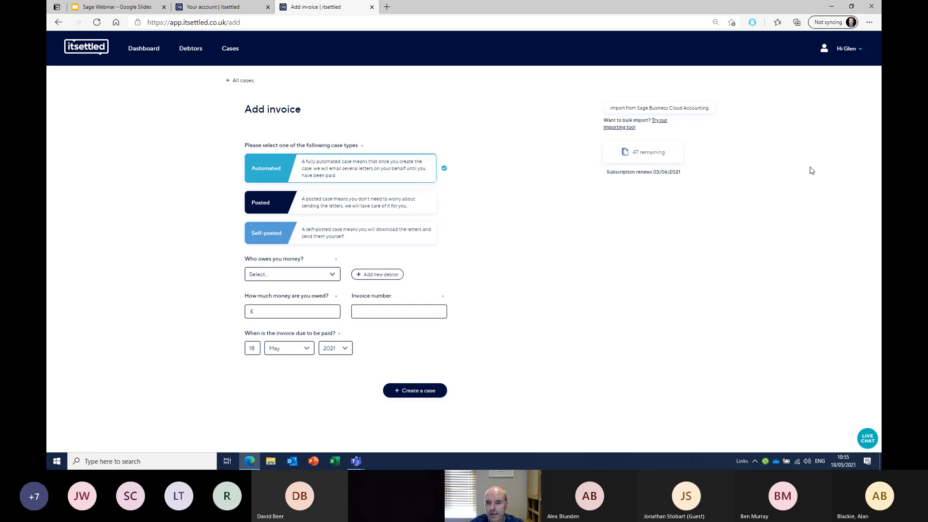
click(660, 125)
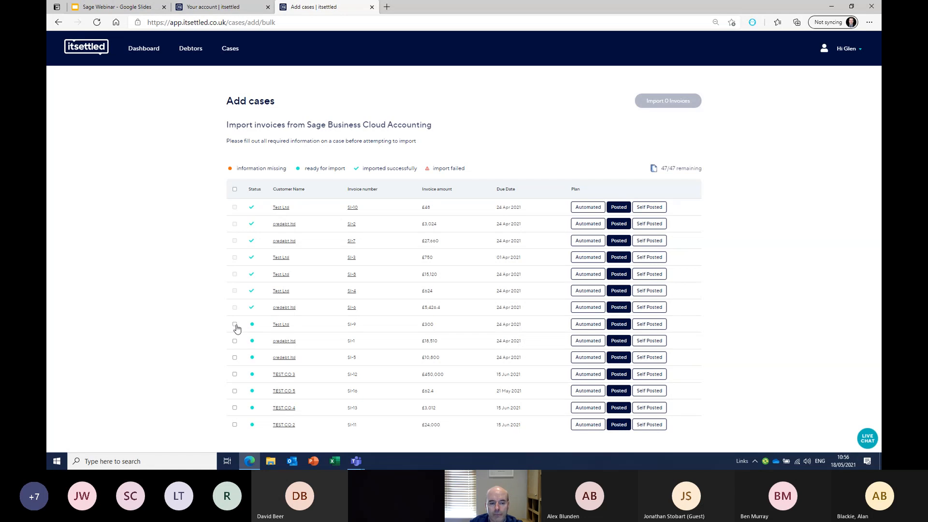
click(235, 325)
click(235, 342)
click(235, 357)
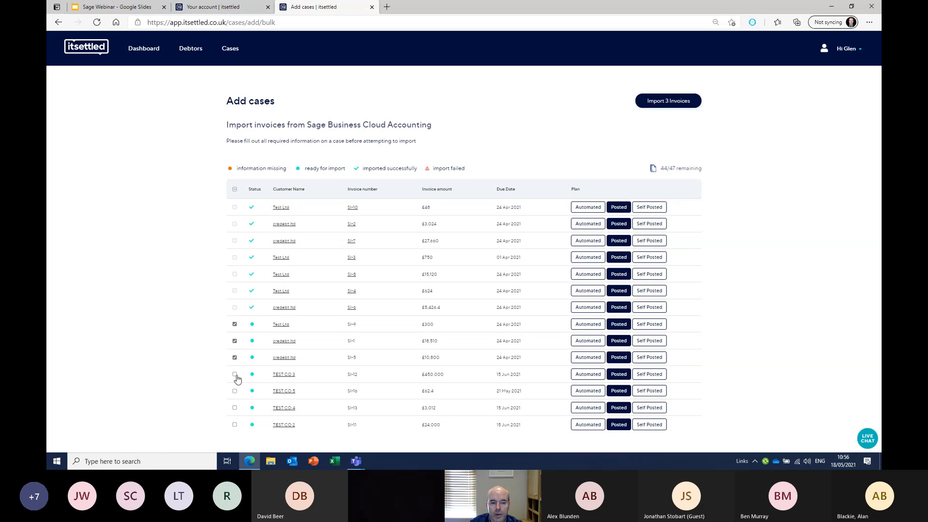
click(235, 375)
click(235, 391)
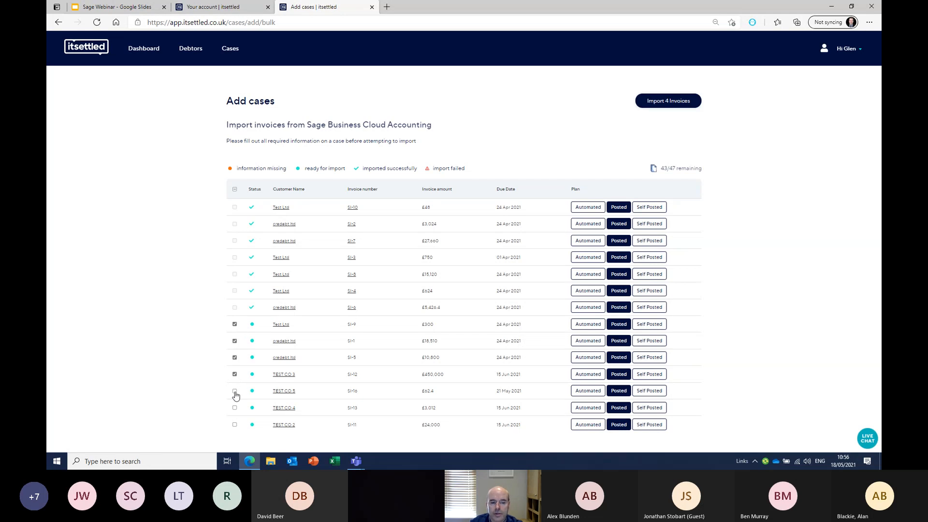
click(667, 105)
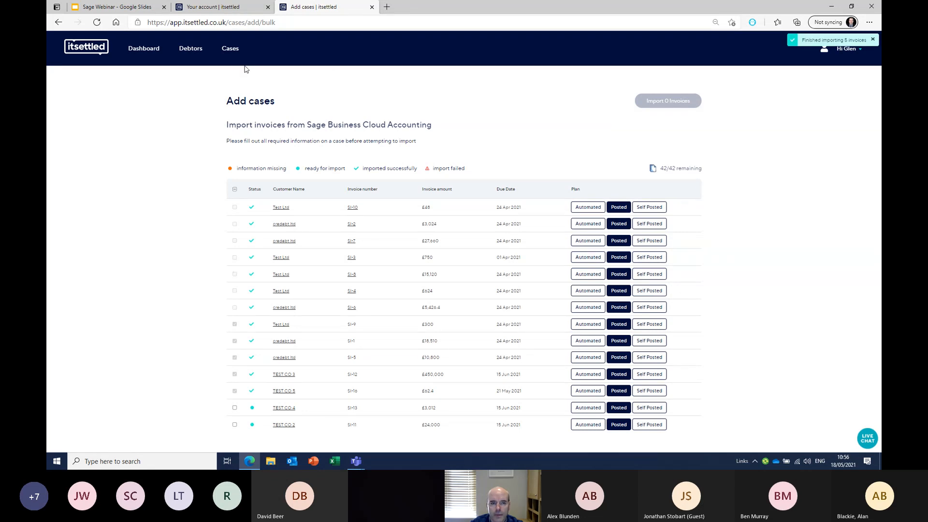
click(228, 50)
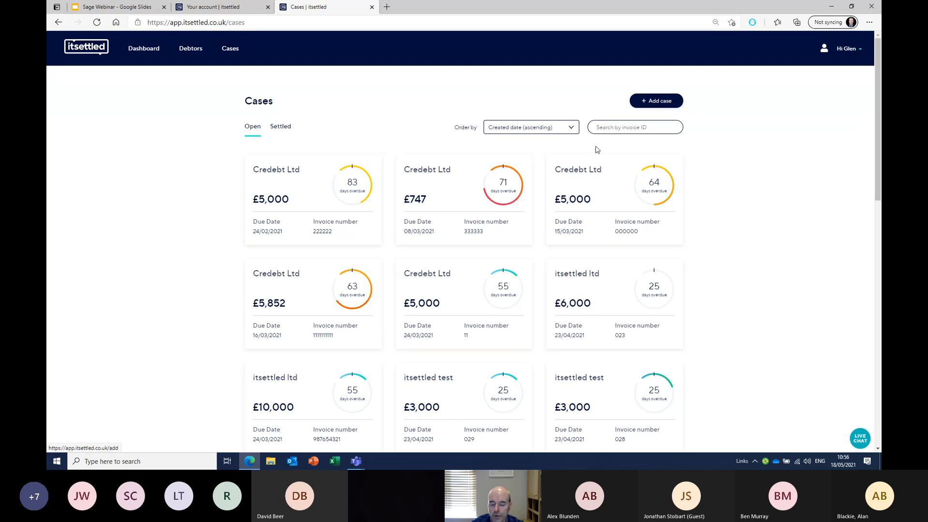
From the Dashboard's Actions to take, open the Credebt Ltd £5,000 case
click(150, 54)
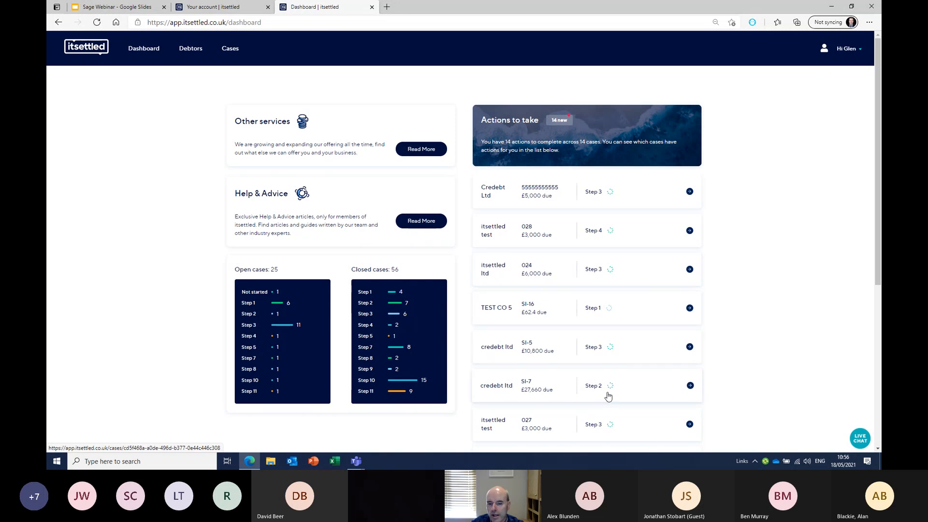
click(690, 192)
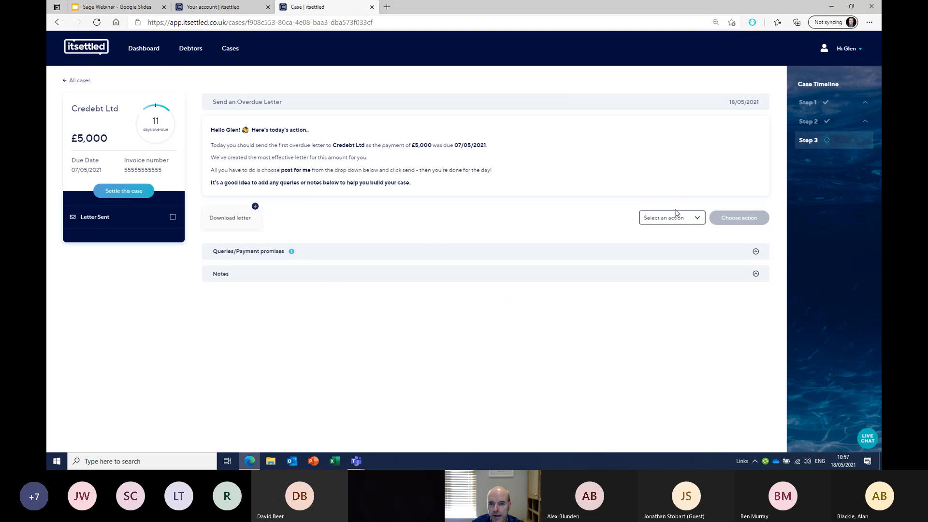
Mark the Credebt Ltd overdue letter as sent personally and posted
click(697, 218)
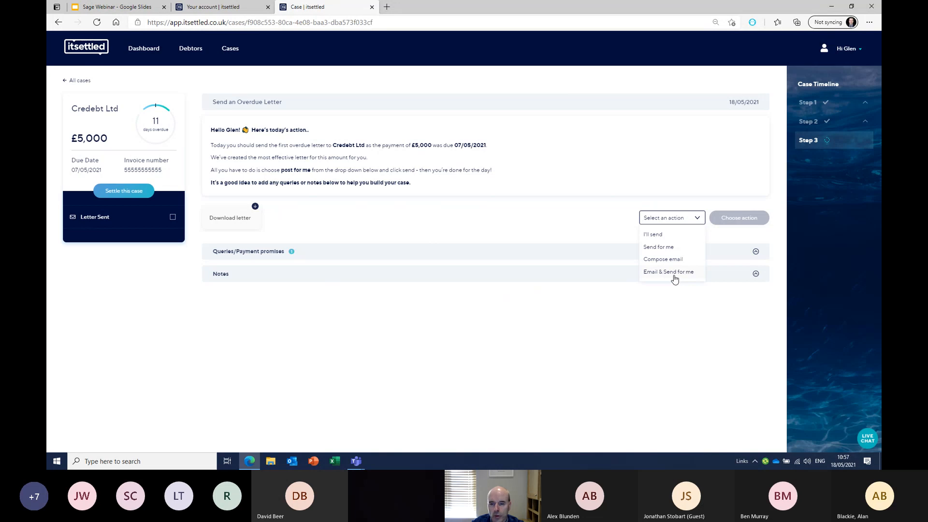
click(656, 237)
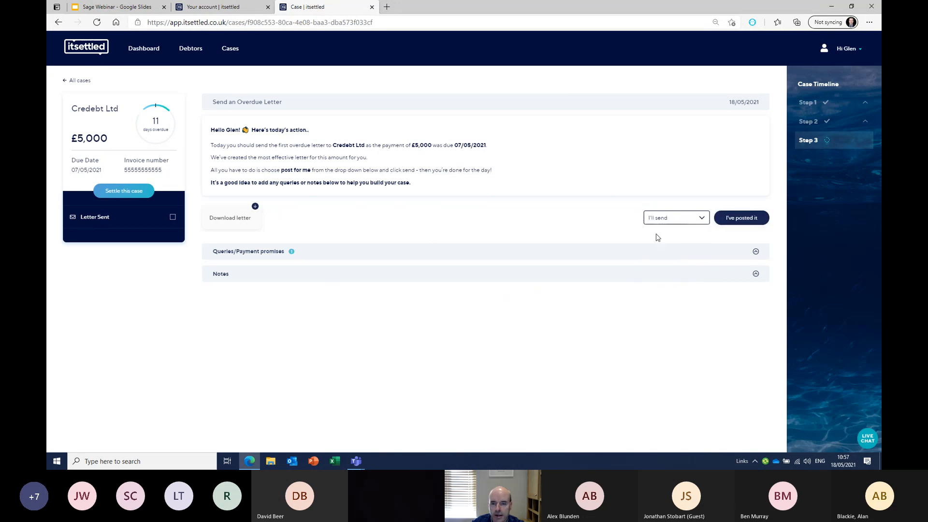
click(735, 218)
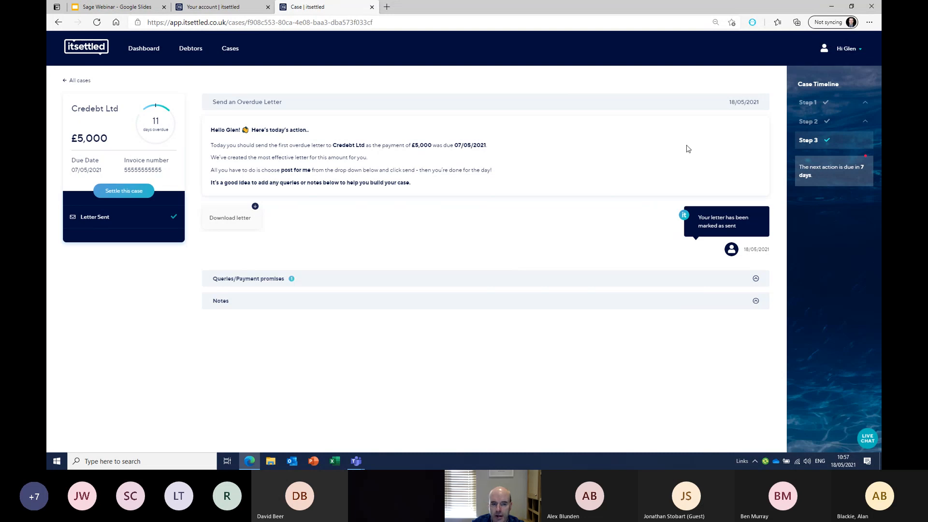
Download the overdue letter PDF, view it, then close its tab
click(238, 221)
click(658, 64)
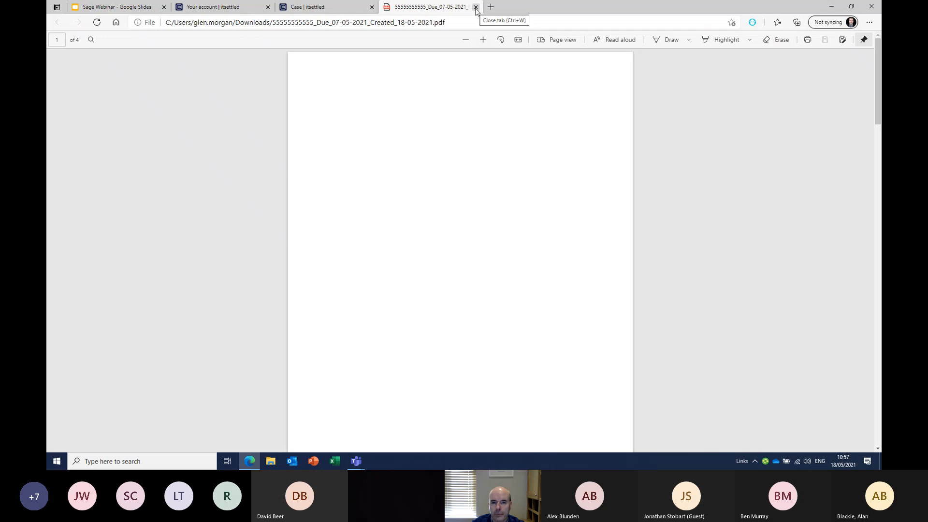
click(476, 7)
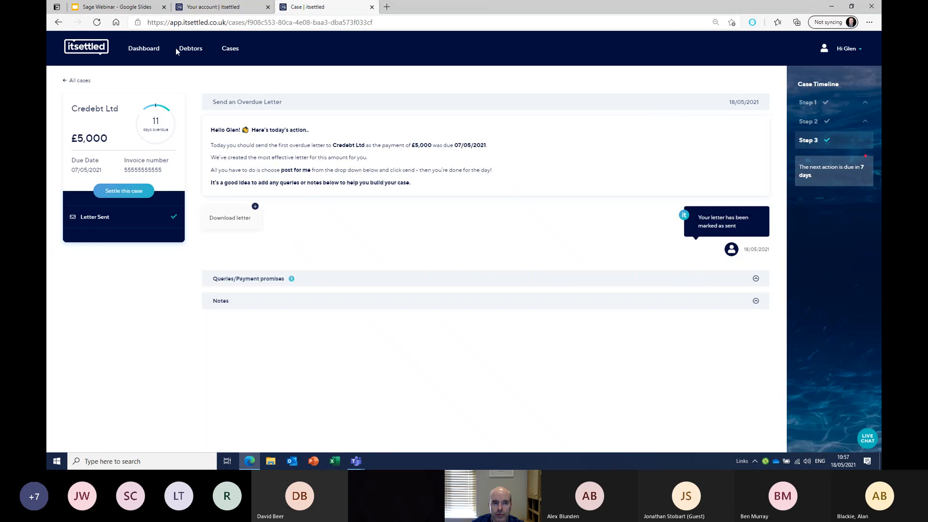
Look through the Credebt Ltd £747 and £5,852 cases, then open the itsettled ltd £6,000 case
click(230, 48)
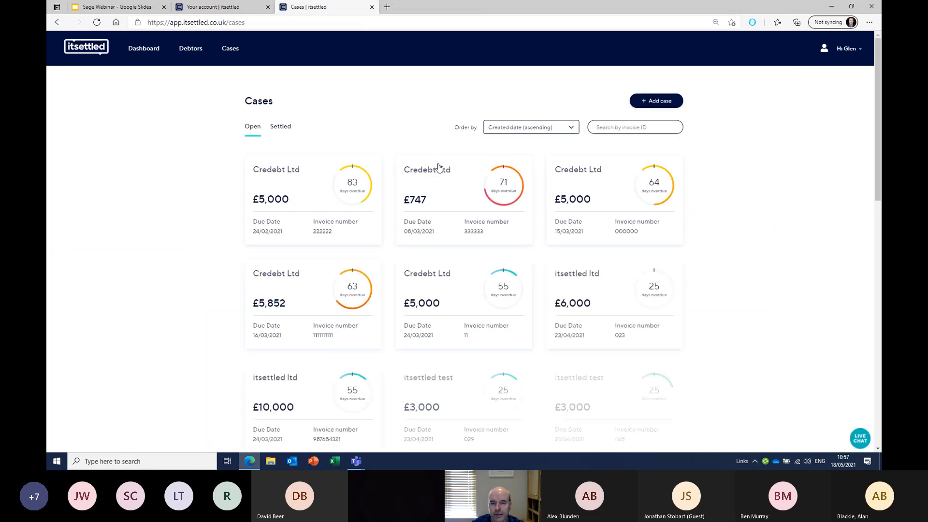
click(432, 174)
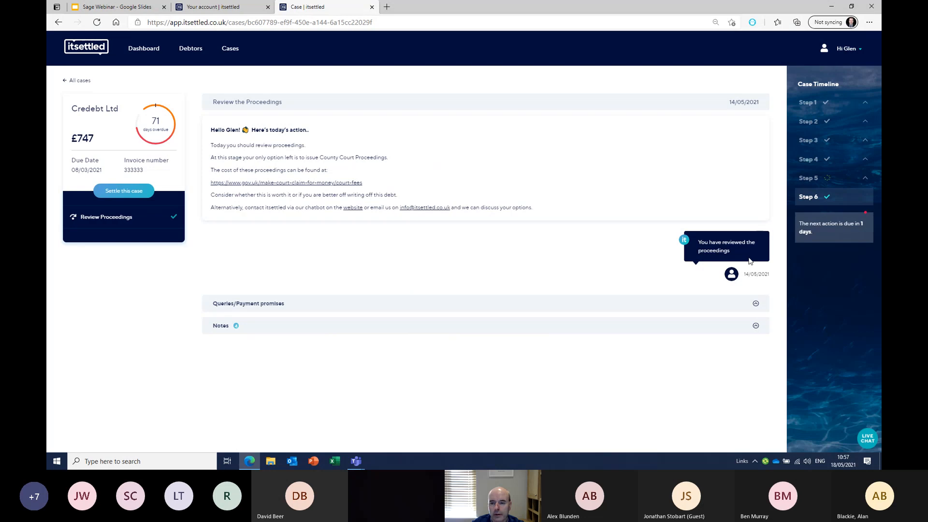
click(227, 52)
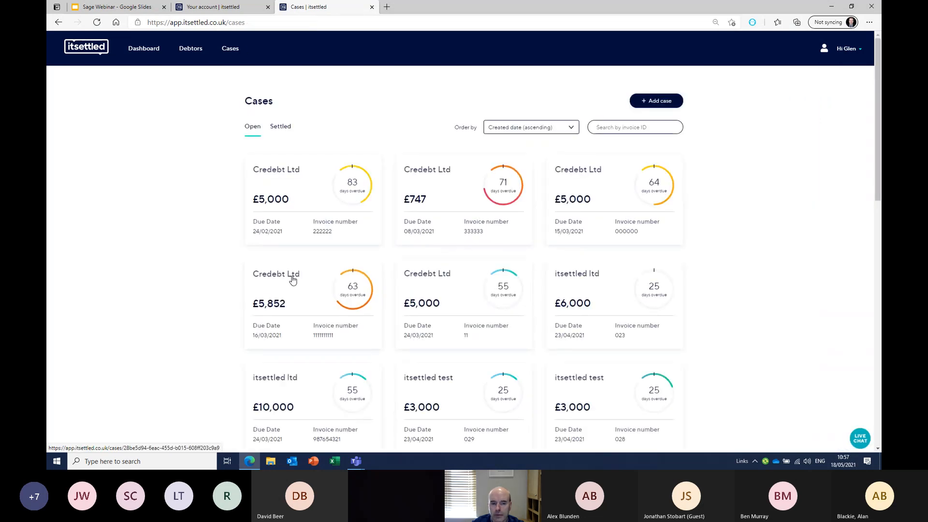
click(292, 280)
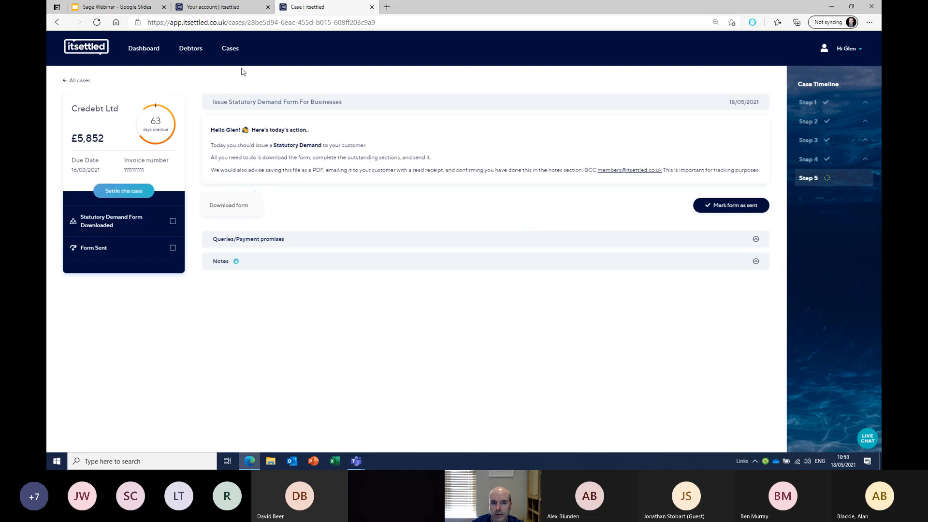
click(236, 47)
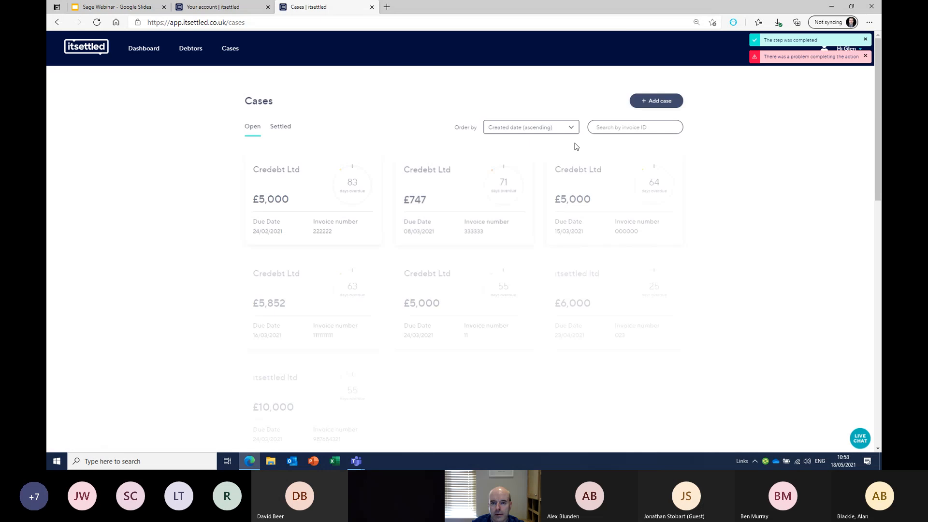
click(581, 276)
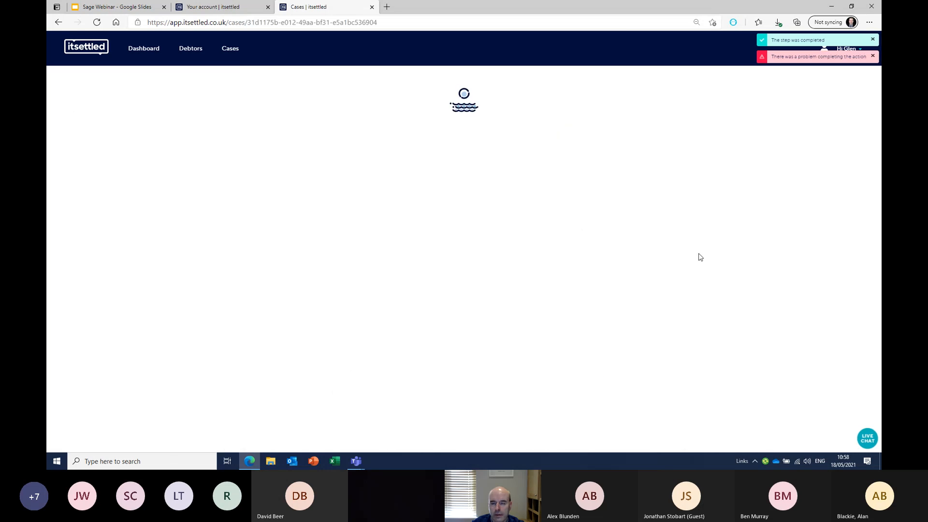
click(875, 40)
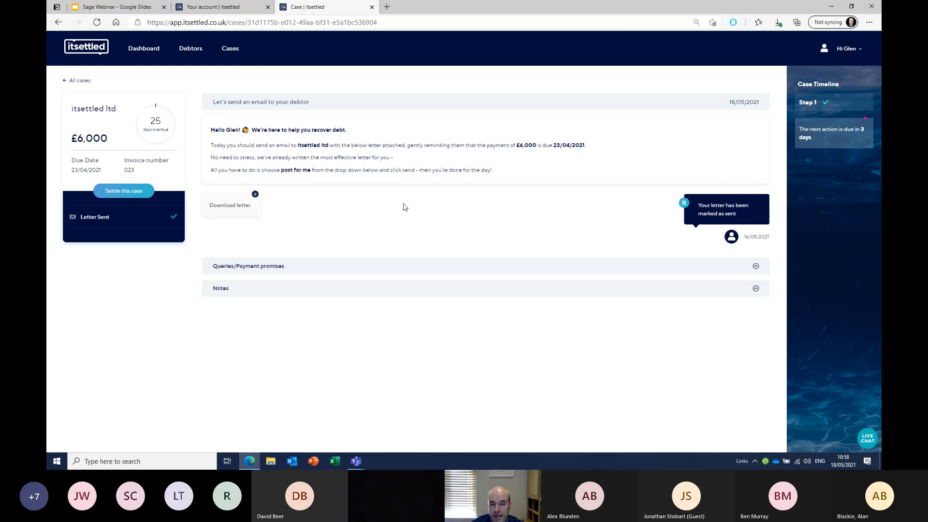
Download the £6,000 case's letter, read it in Edge's PDF viewer, then close it
click(225, 208)
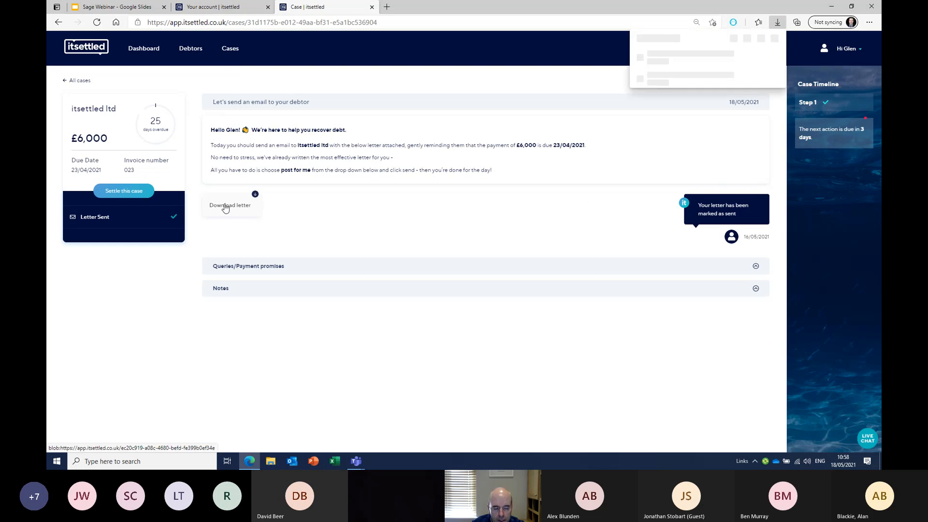
click(656, 62)
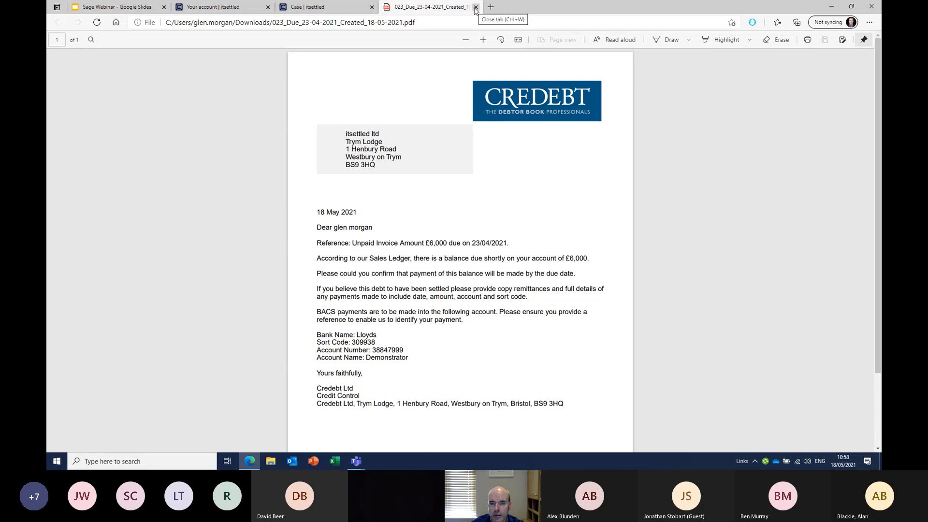
click(476, 7)
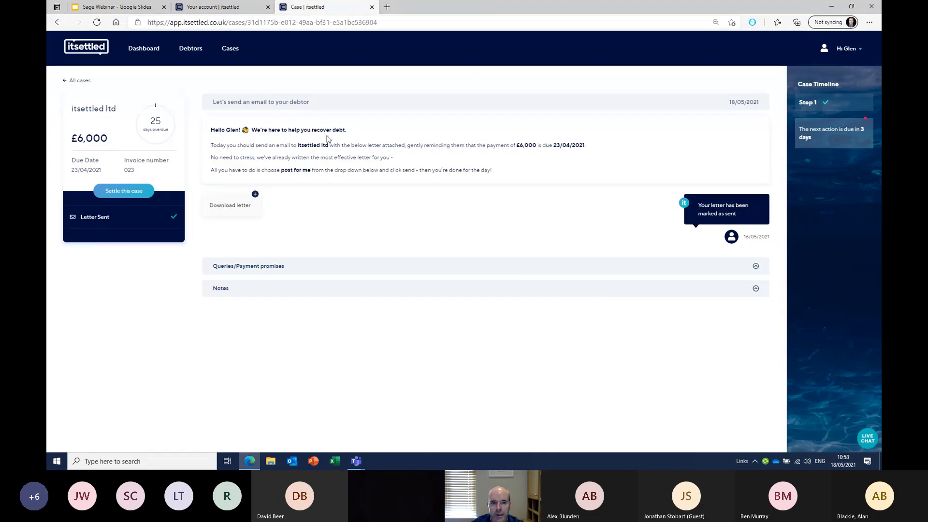
Via the Dashboard's Actions to take, open the itsettled test £3,000 step 4 case
click(230, 50)
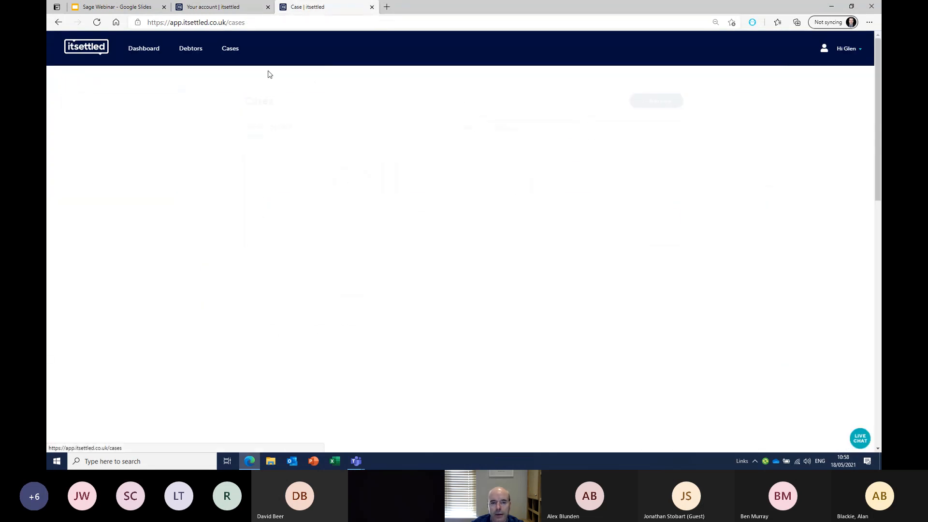
click(158, 50)
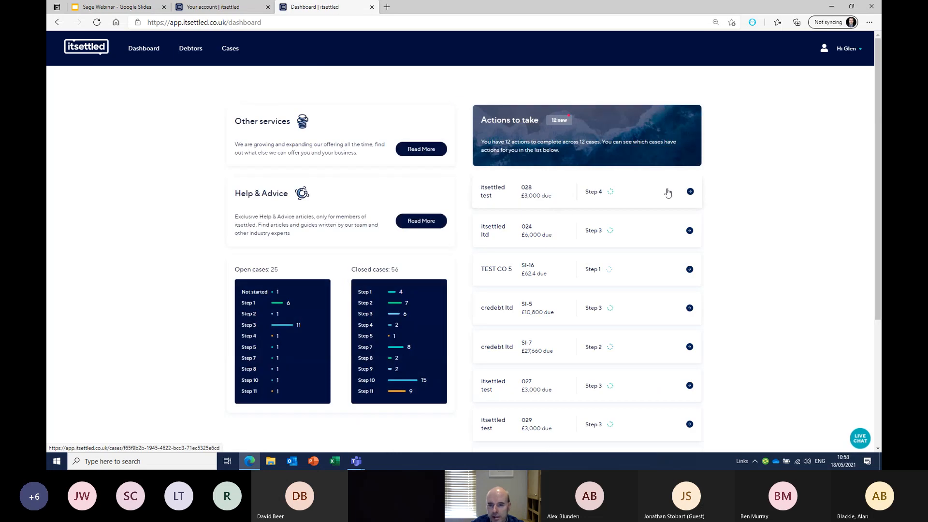
click(691, 193)
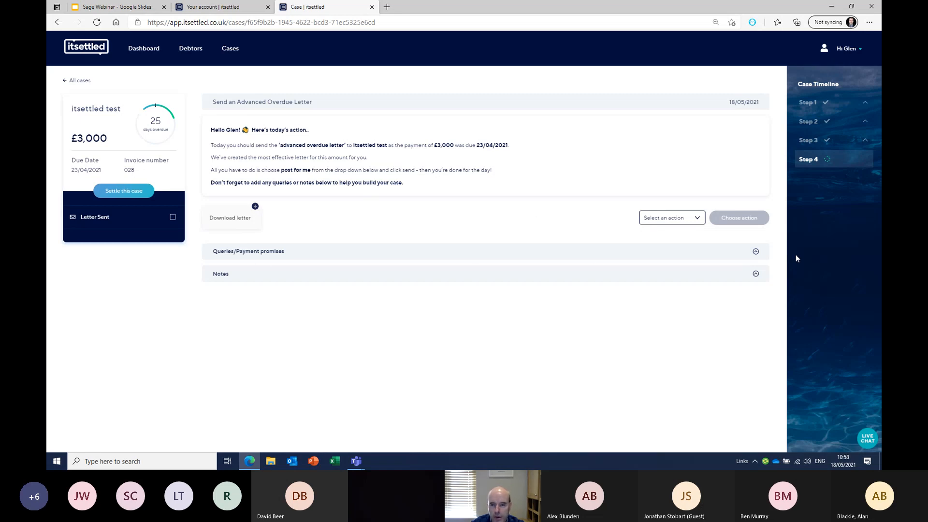
Start a new query on the case and check a reason's resolution guidance
click(757, 255)
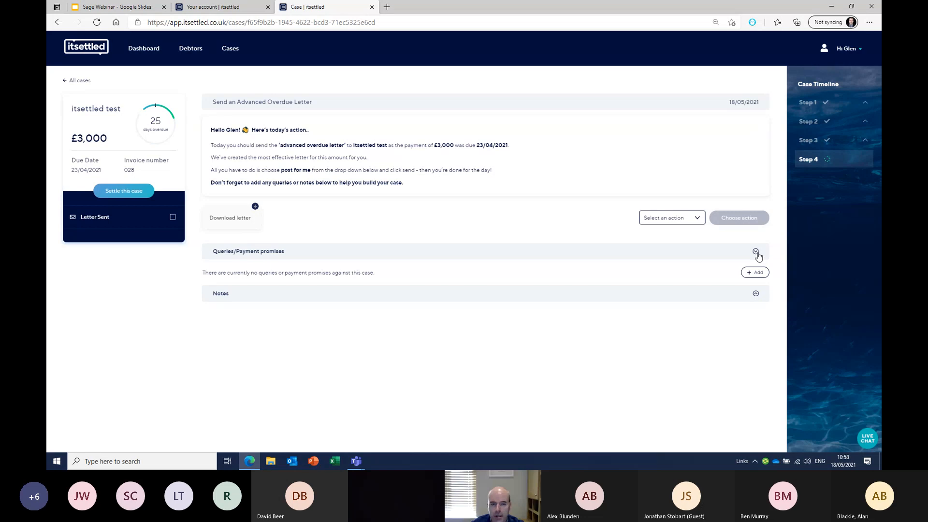
click(758, 273)
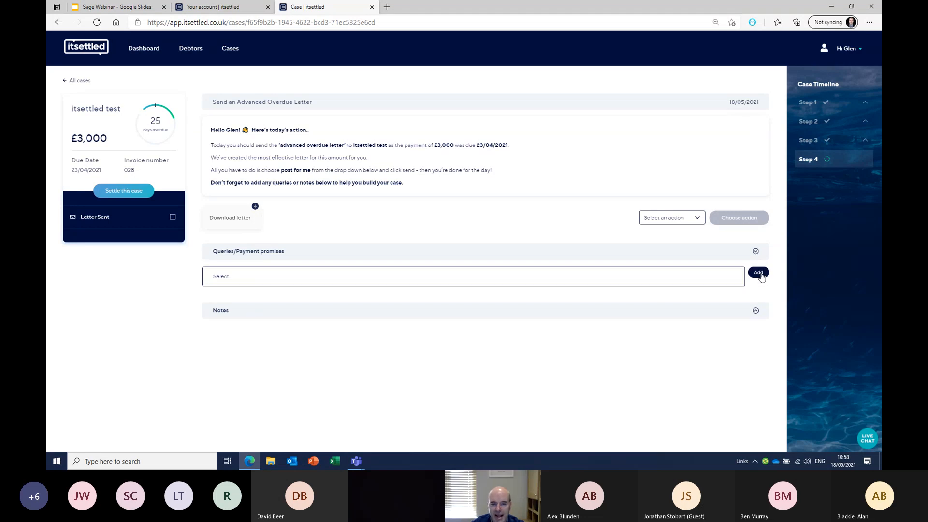
text(d)
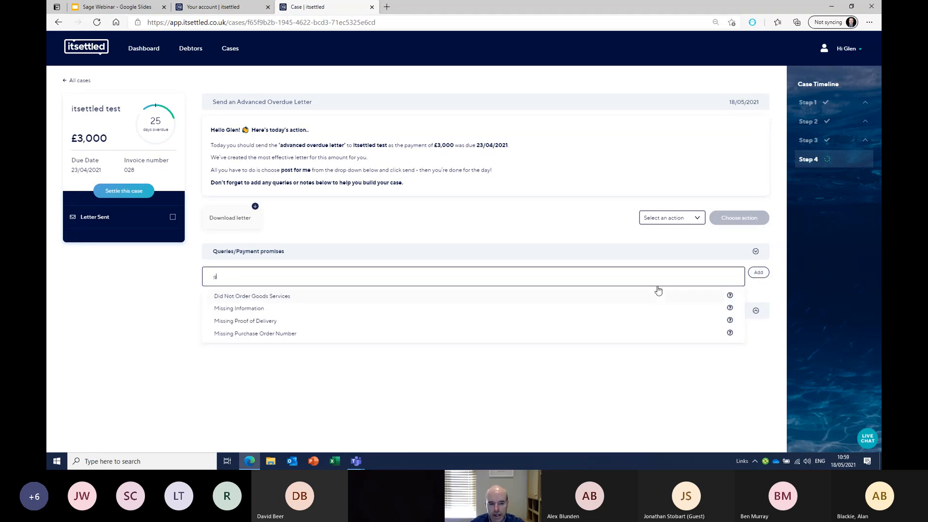
key(BackSpace)
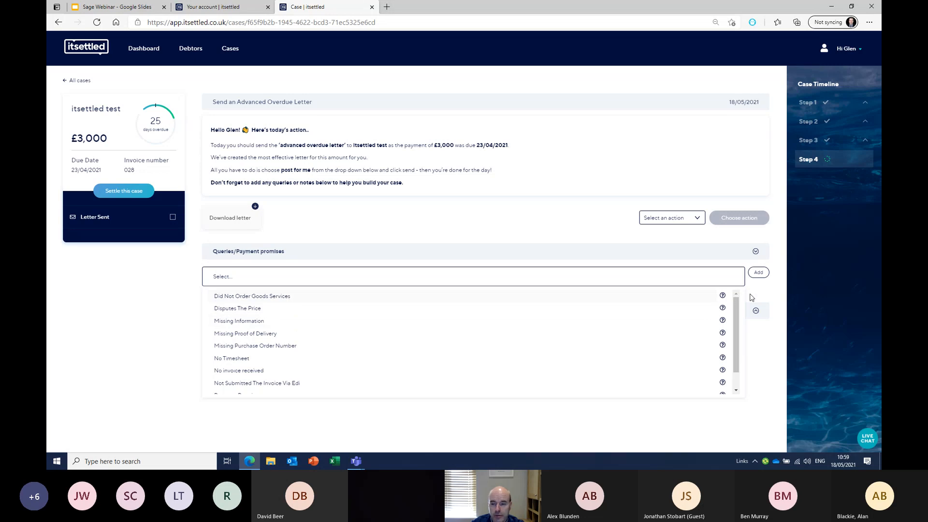
click(722, 295)
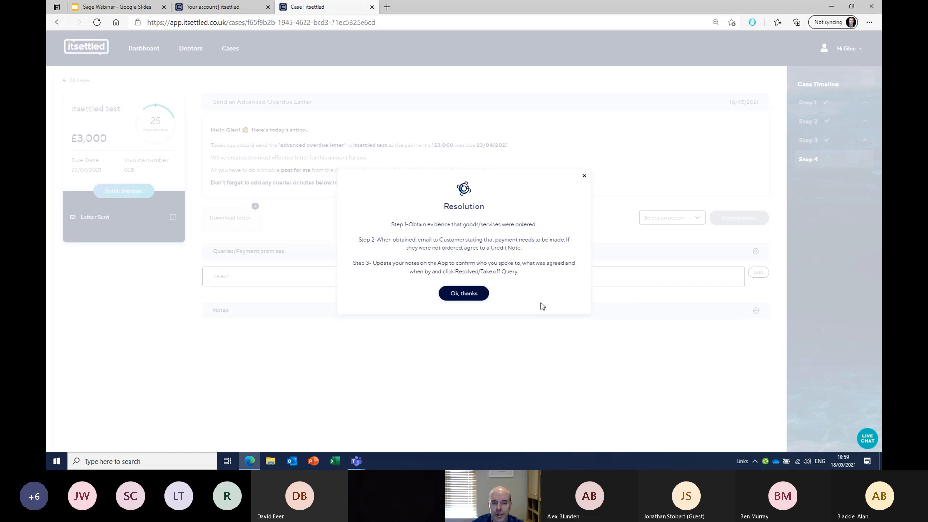
click(479, 296)
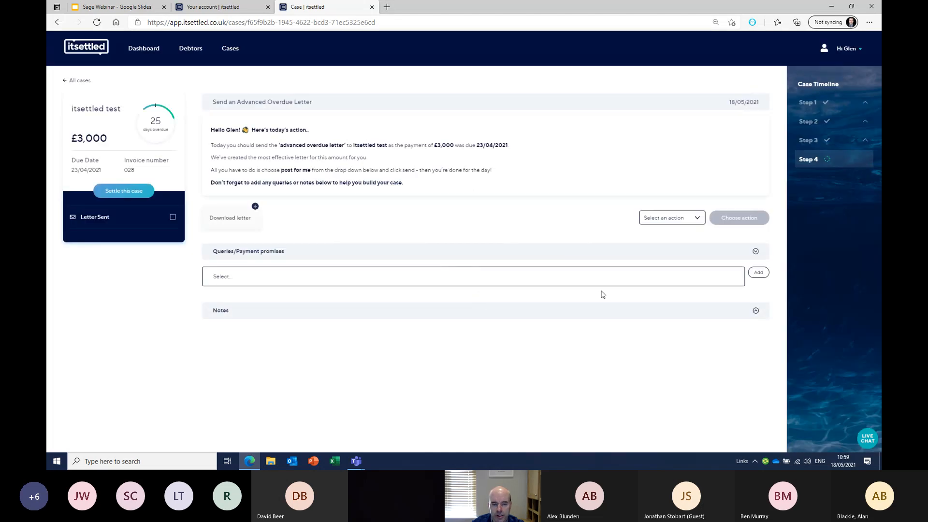
Add the query with reason 'Did Not Order Goods Services' and note 'not received'
click(626, 280)
click(449, 298)
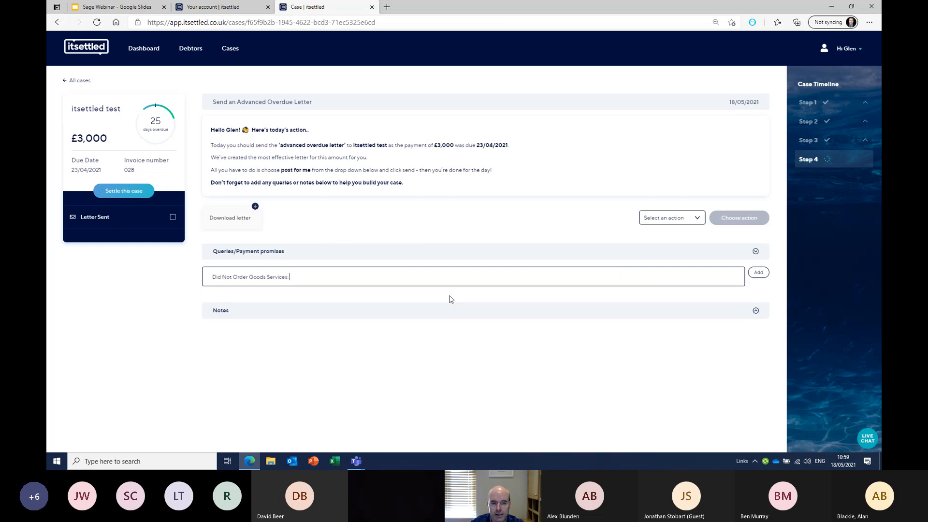
text(not r)
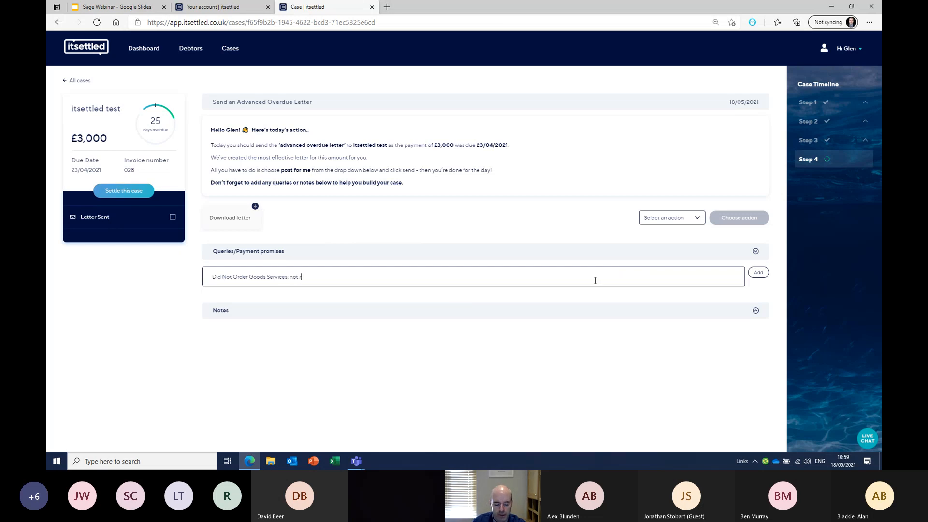
text(eceived)
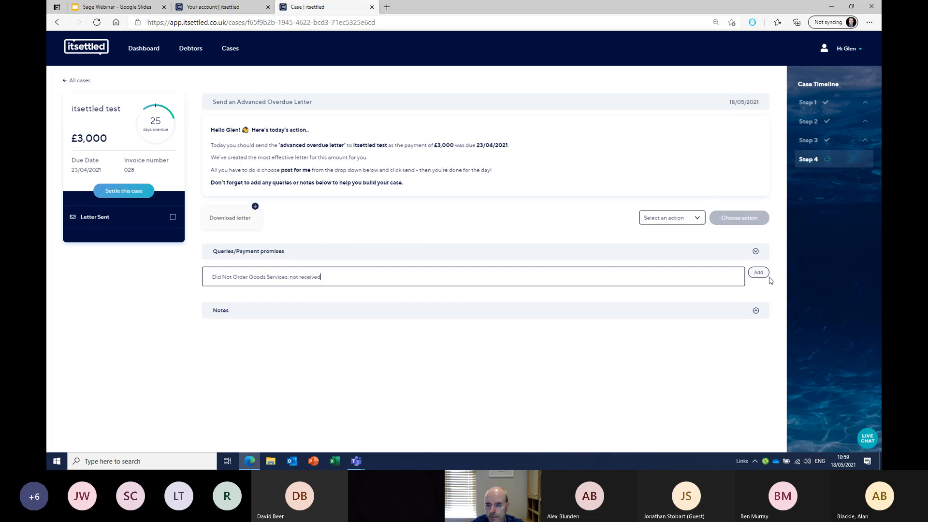
click(758, 273)
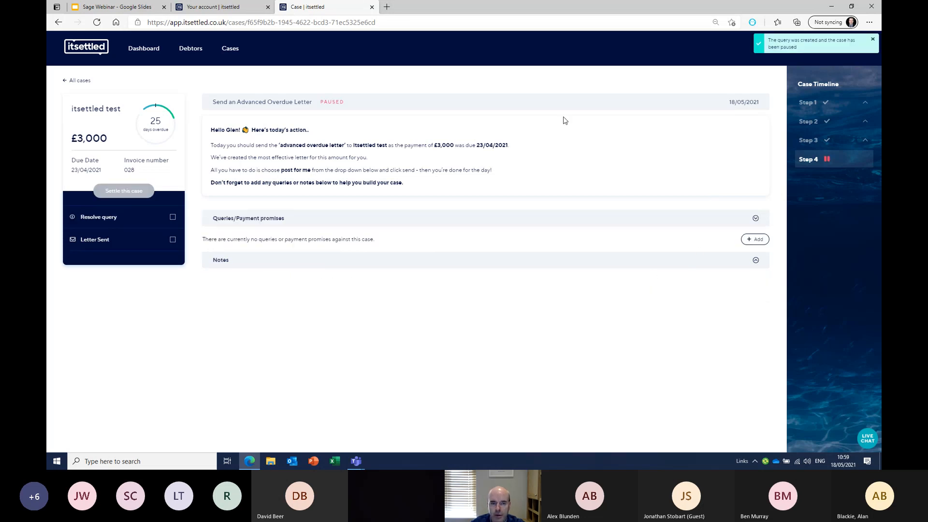
Highlight the case's PAUSED status and collapse then re-expand the queries section
drag(320, 105, 342, 105)
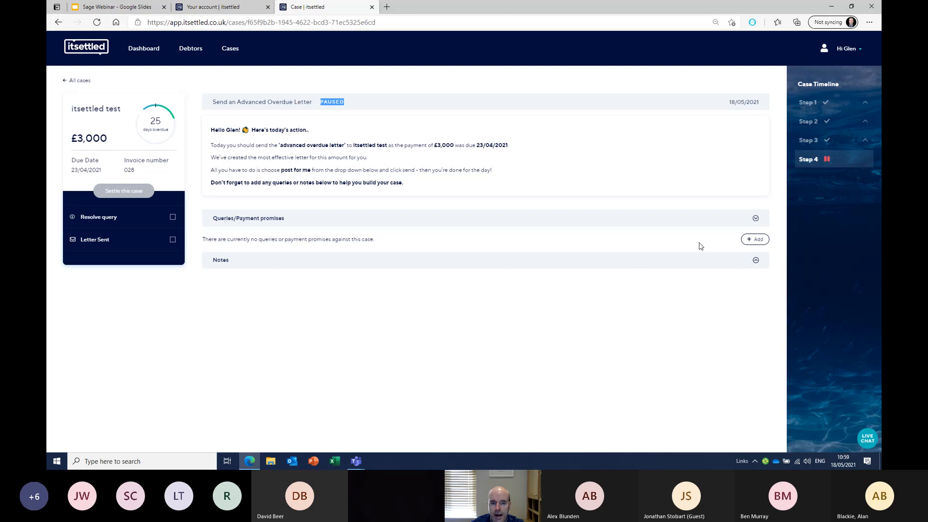
click(758, 220)
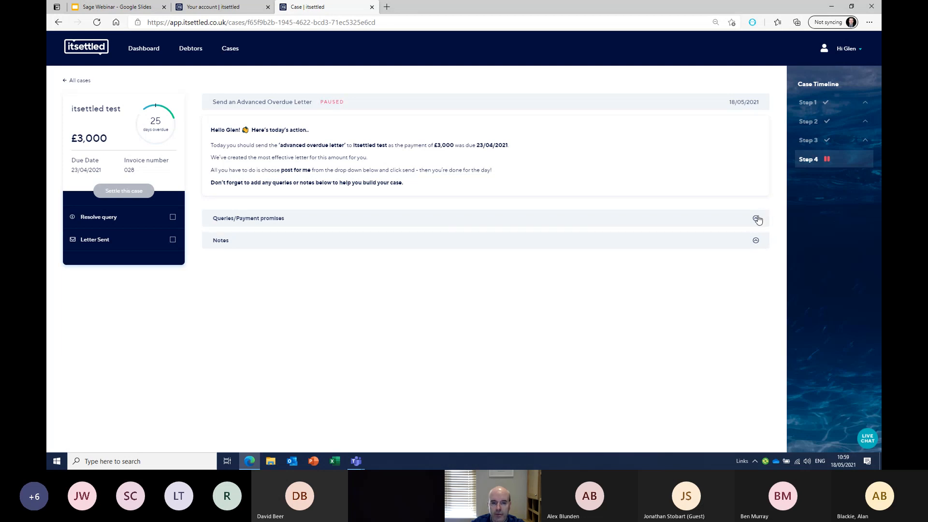
click(756, 218)
Add a second query to the case with reason Did Not Order Goods Services
click(757, 240)
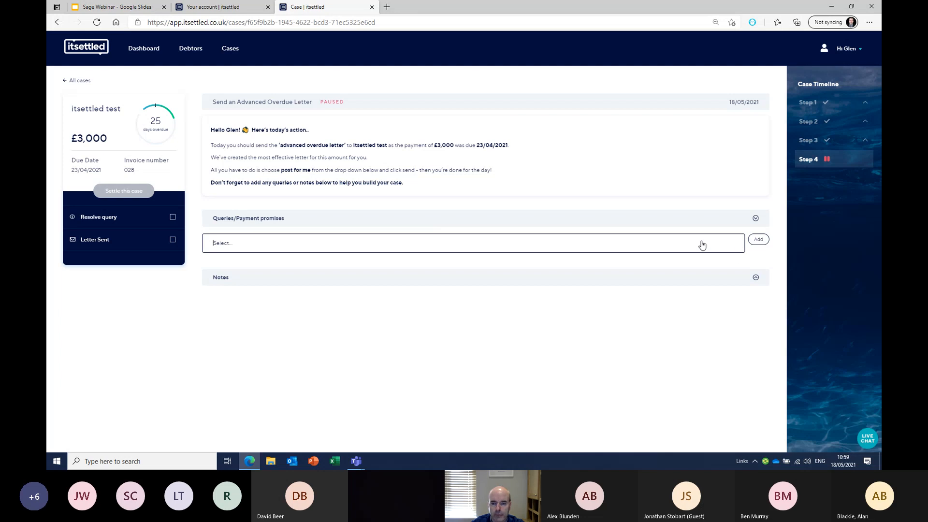
click(700, 243)
text(q)
click(759, 244)
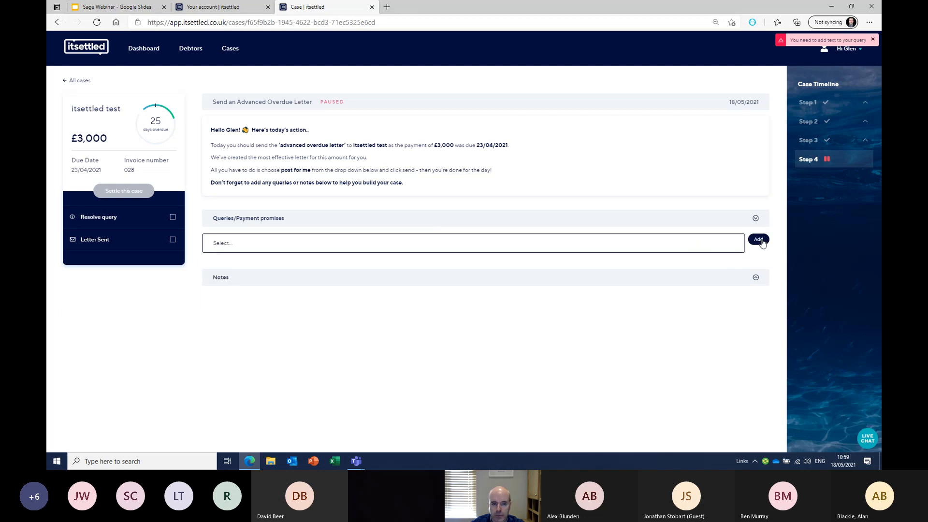
click(708, 246)
click(418, 262)
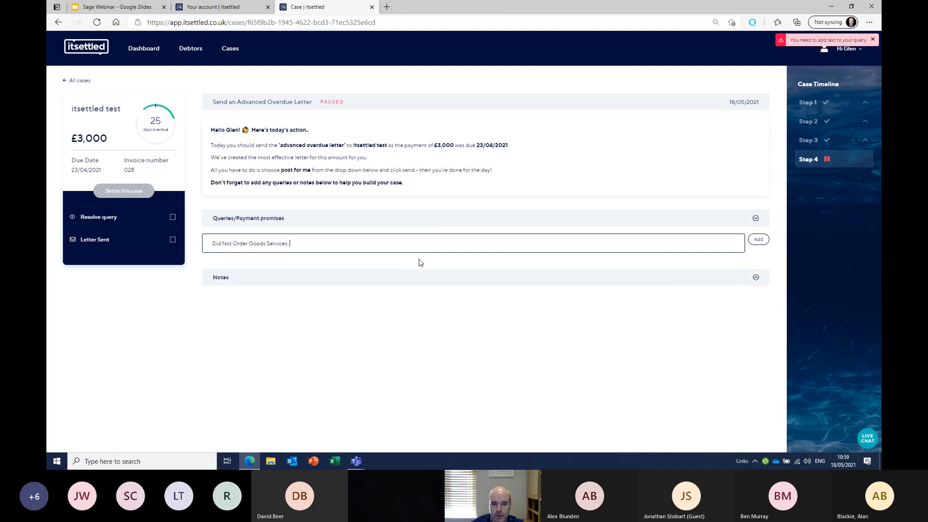
click(755, 239)
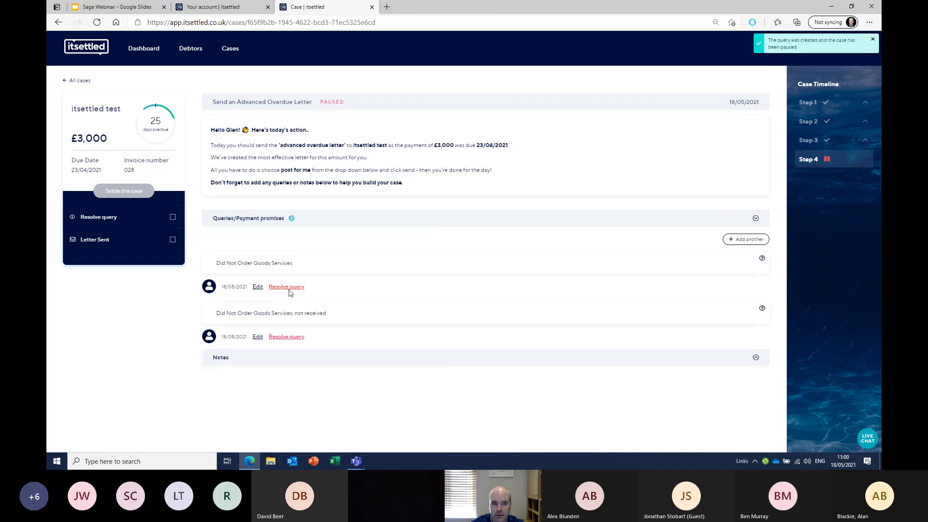
Resolve the first query and begin resolving the not-received query
click(288, 288)
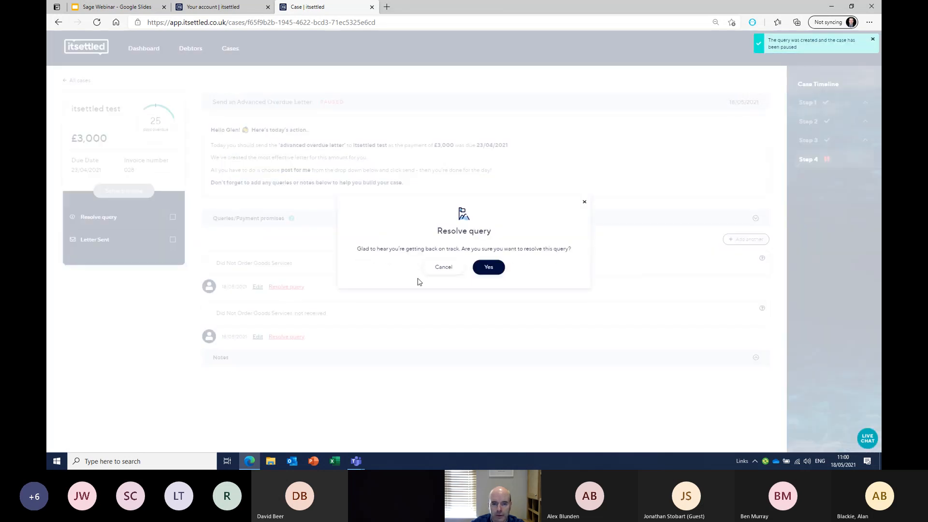
click(488, 267)
click(294, 370)
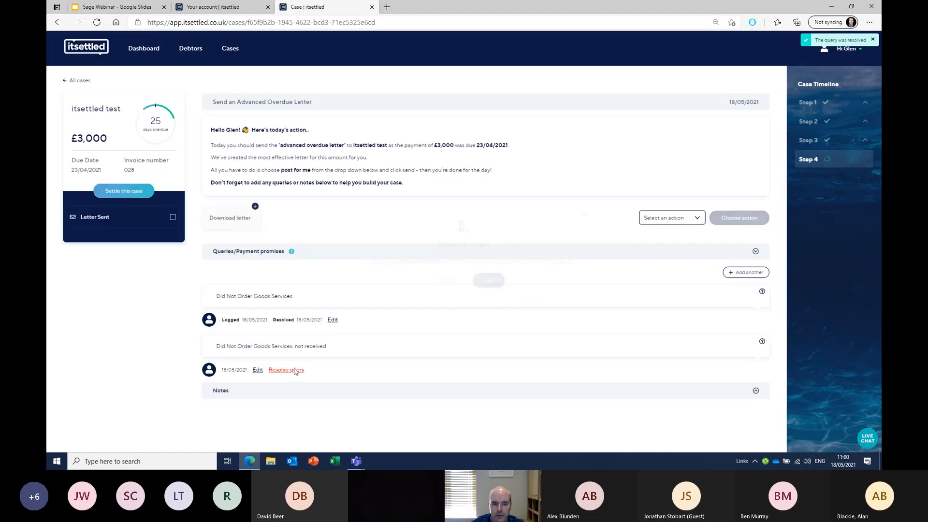
Confirm the not-received query resolved, reload the dashboard, then return to the Sage Webinar slides
click(493, 268)
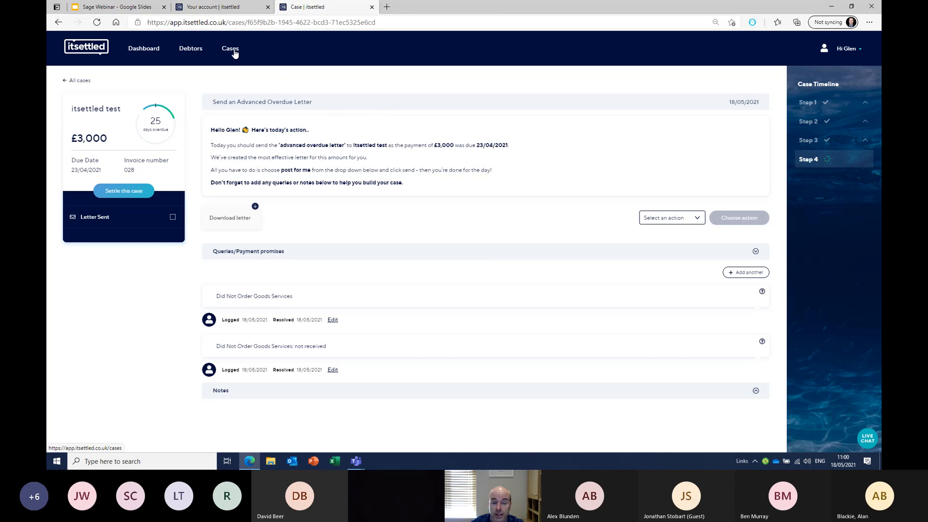
click(147, 55)
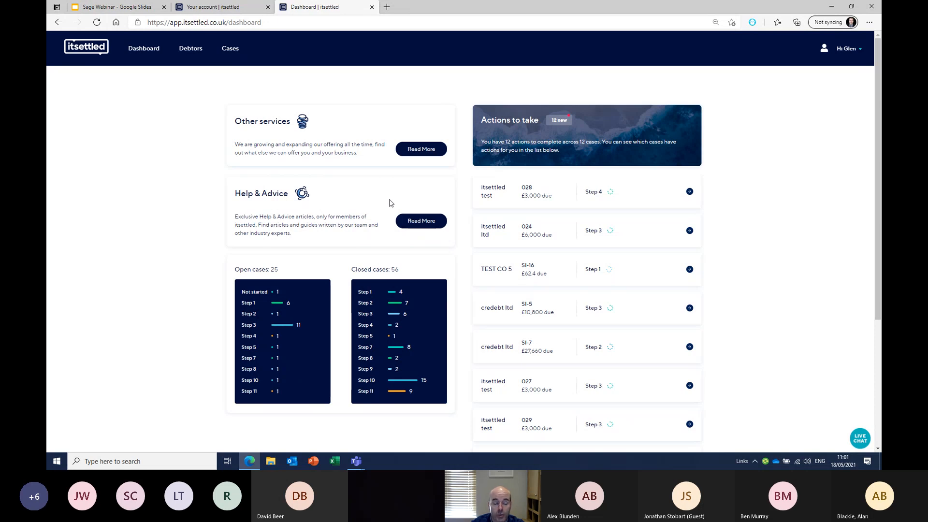
click(135, 56)
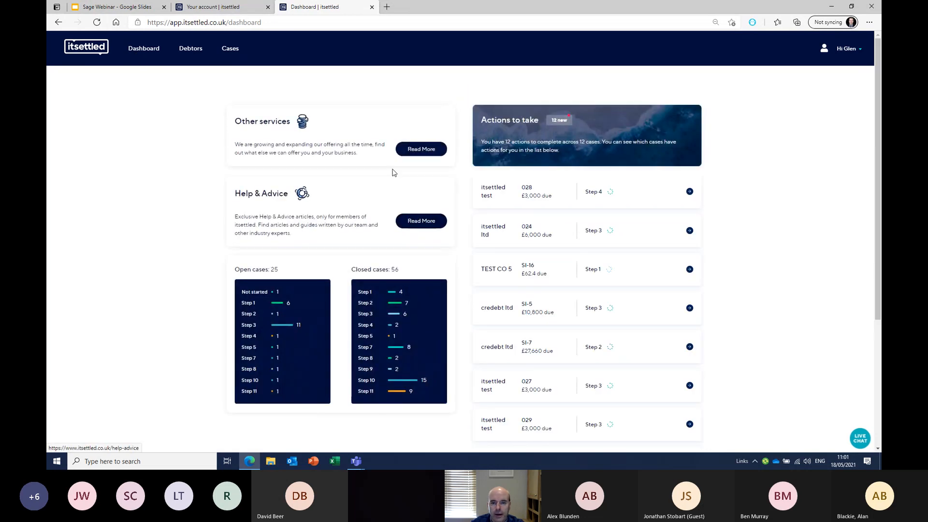
click(126, 2)
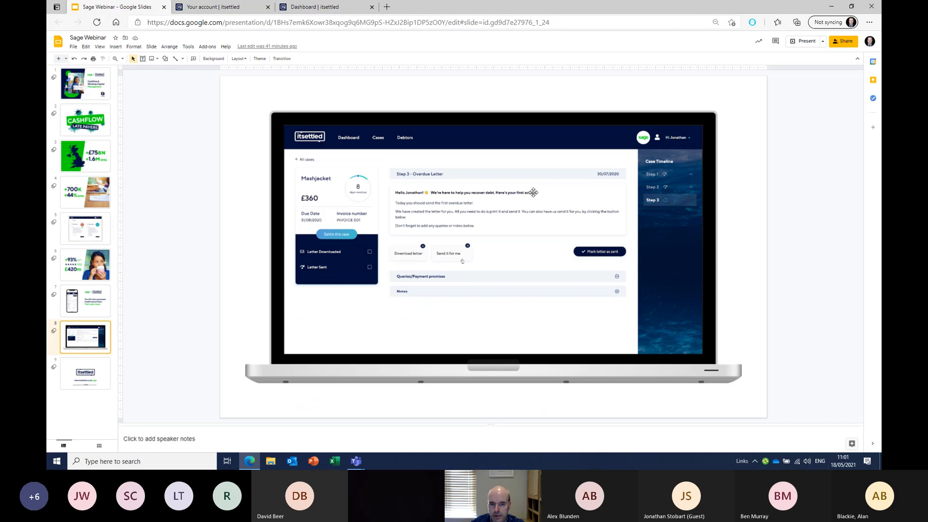
key(Down)
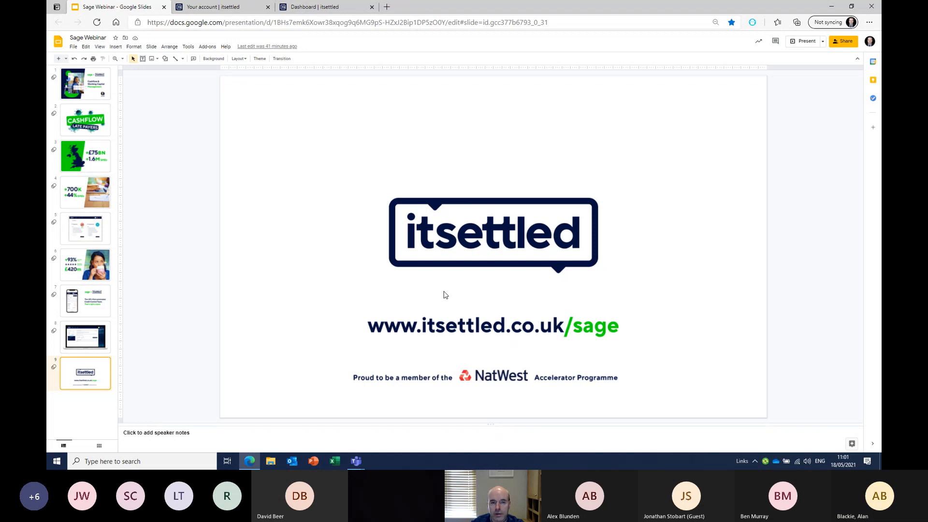
click(356, 461)
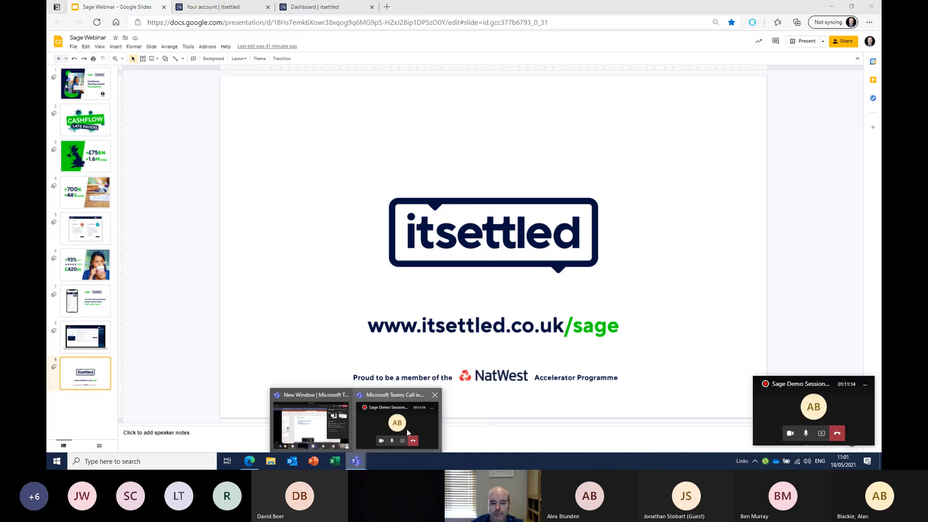